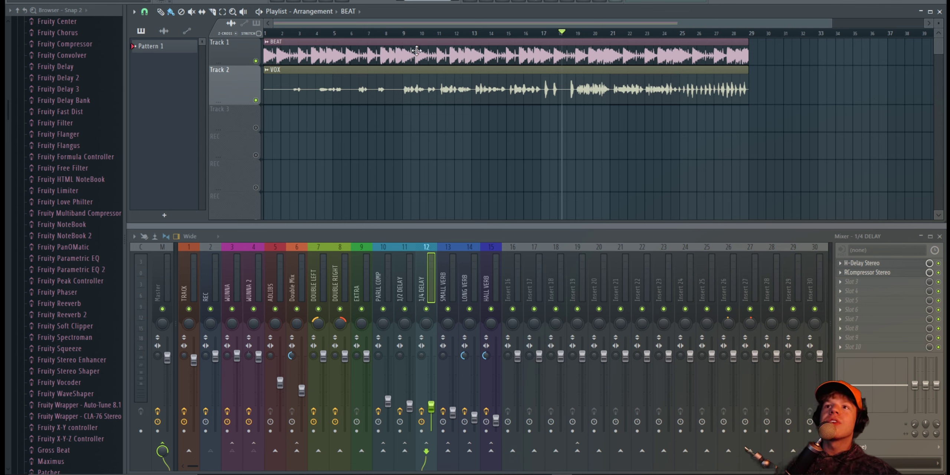
# Step: Start playback from bar 9, show WUNNA insert 3's effect slots, and enlarge the playlist slightly
pyautogui.click(399, 34)
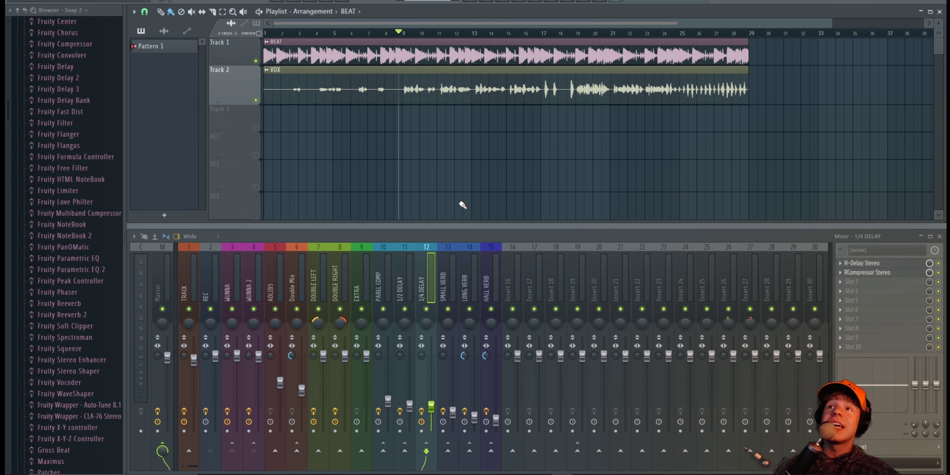
pyautogui.click(222, 290)
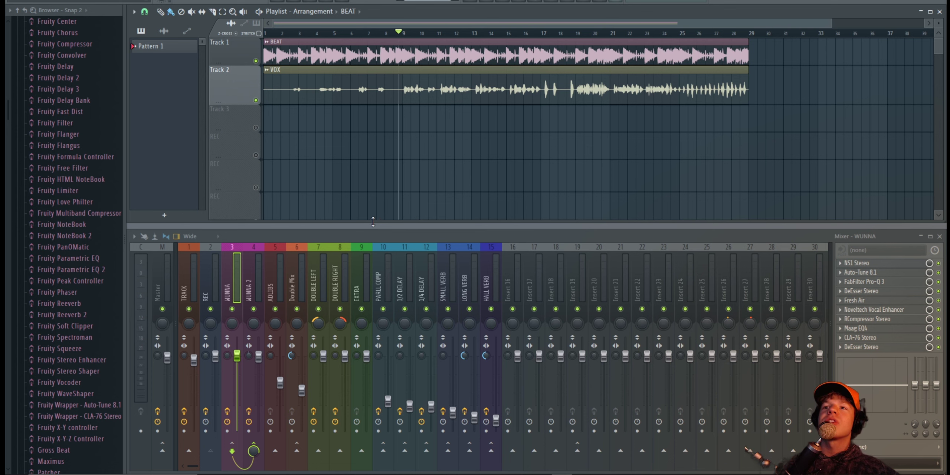
pyautogui.moveTo(373, 221); pyautogui.dragTo(374, 226)
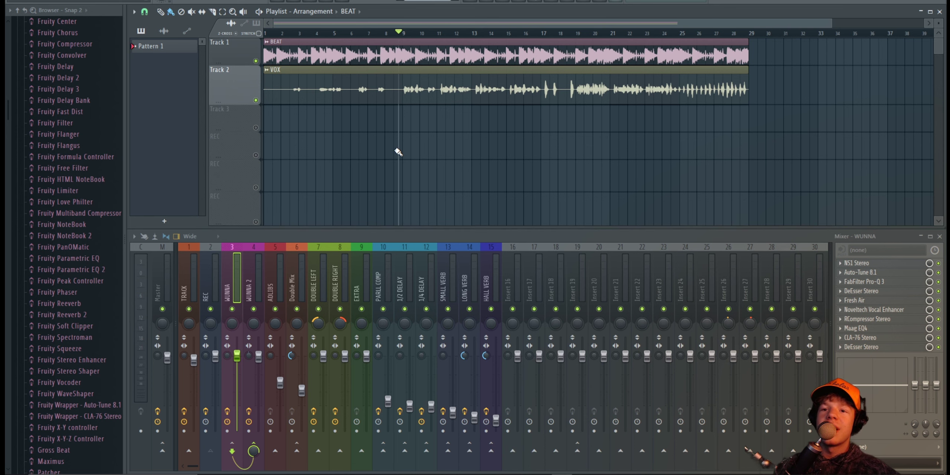
pyautogui.scroll(1, 398, 152)
# Step: Play the song from bar 9, view SMALL VERB insert 13's effects, then stop playback
pyautogui.press('space')
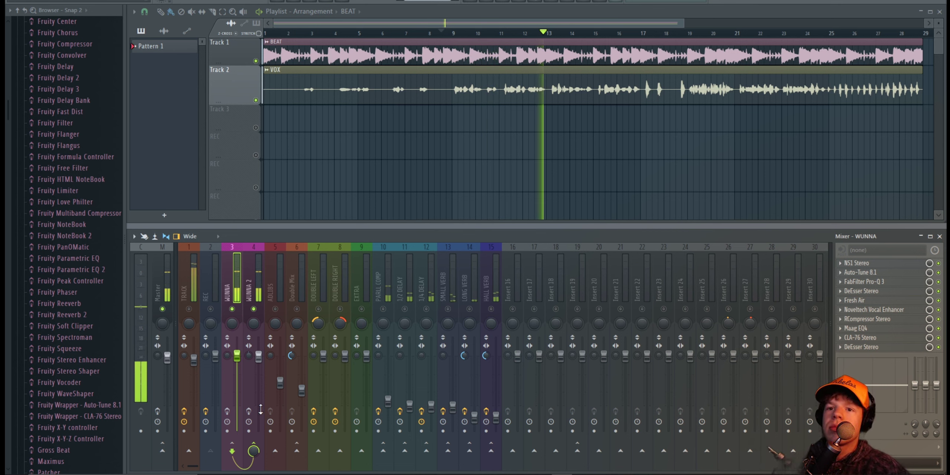
pyautogui.press('space')
pyautogui.press('space')
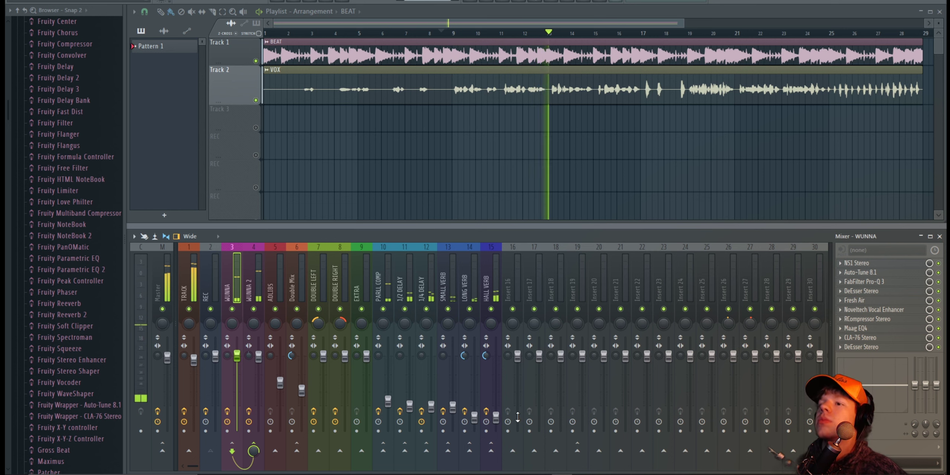
pyautogui.click(450, 412)
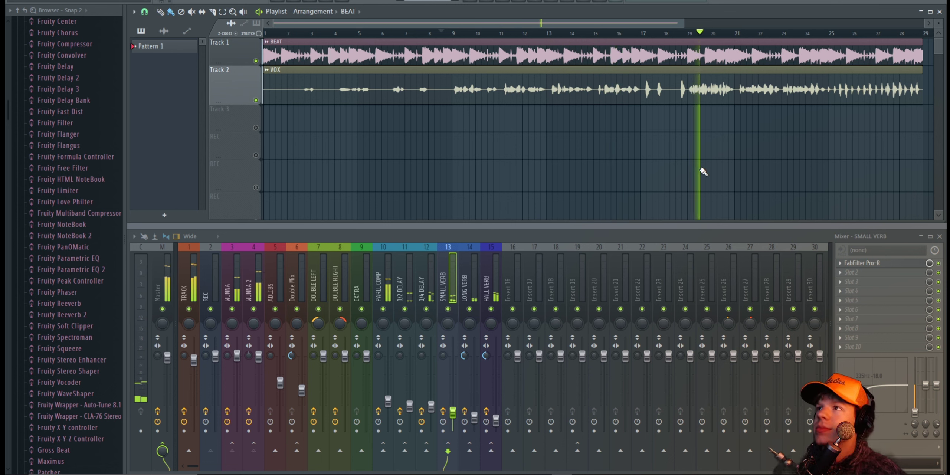
pyautogui.moveTo(566, 27); pyautogui.dragTo(667, 23)
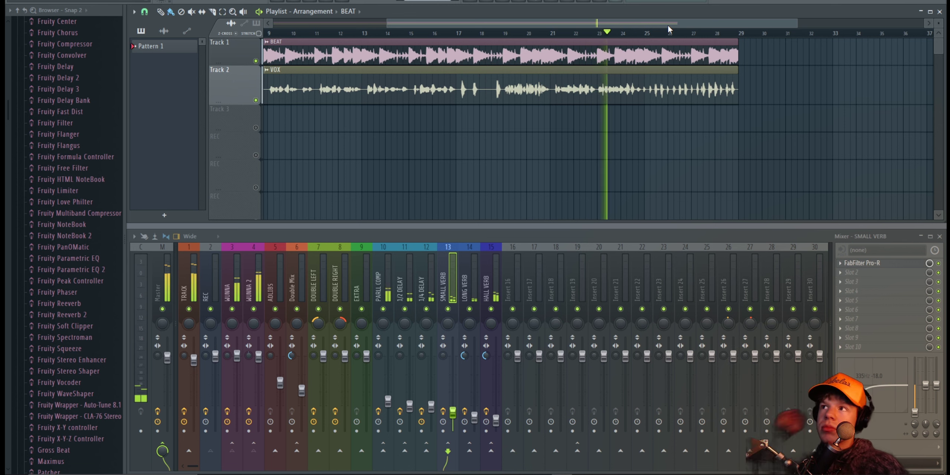
pyautogui.moveTo(668, 25)
pyautogui.mouseDown()
pyautogui.moveTo(629, 21)
pyautogui.moveTo(617, 33)
pyautogui.moveTo(594, 24)
pyautogui.mouseUp()
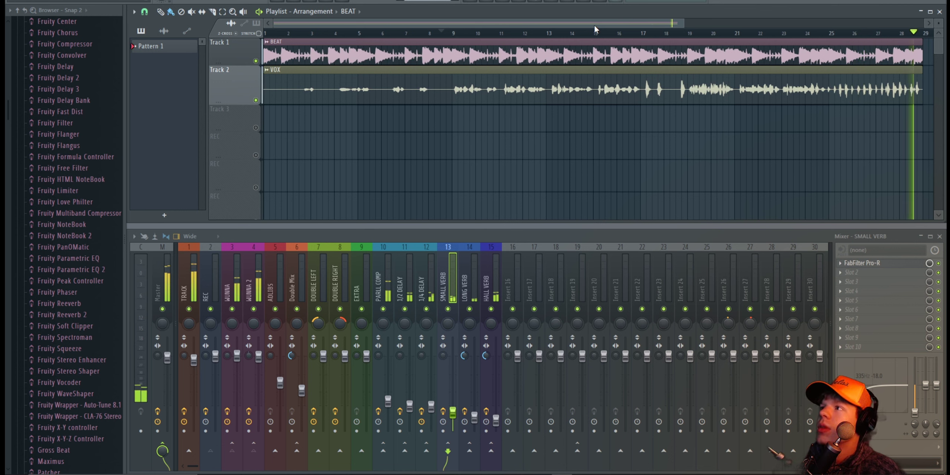
pyautogui.press('space')
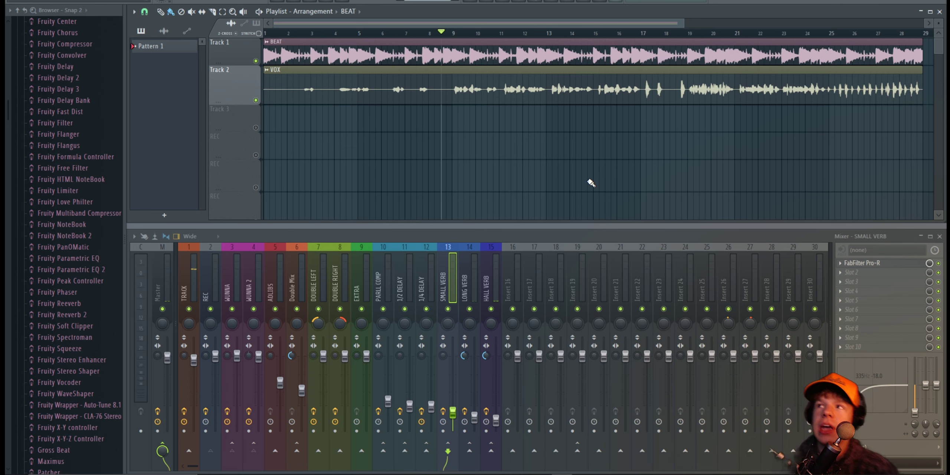
pyautogui.moveTo(558, 24); pyautogui.dragTo(601, 31)
# Step: Zoom out to the whole song, return the playhead to bar 9, and view REC's effects
pyautogui.moveTo(774, 33); pyautogui.dragTo(780, 33)
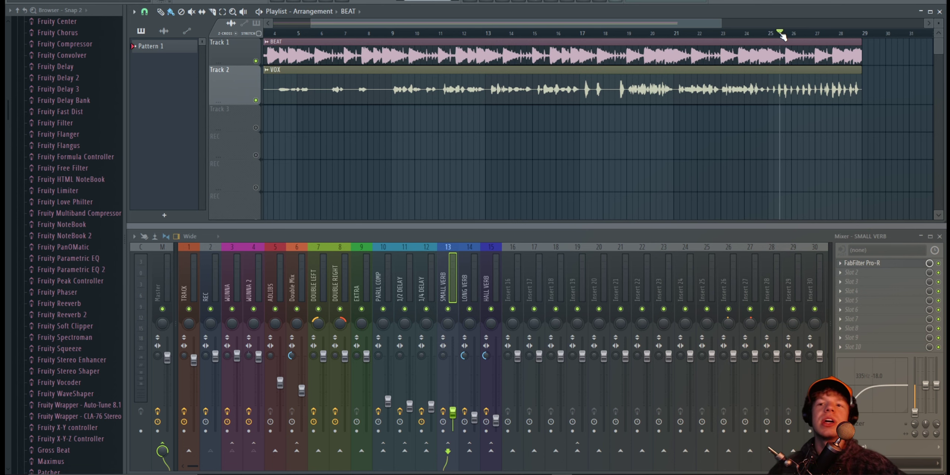
pyautogui.moveTo(759, 39); pyautogui.dragTo(681, 38)
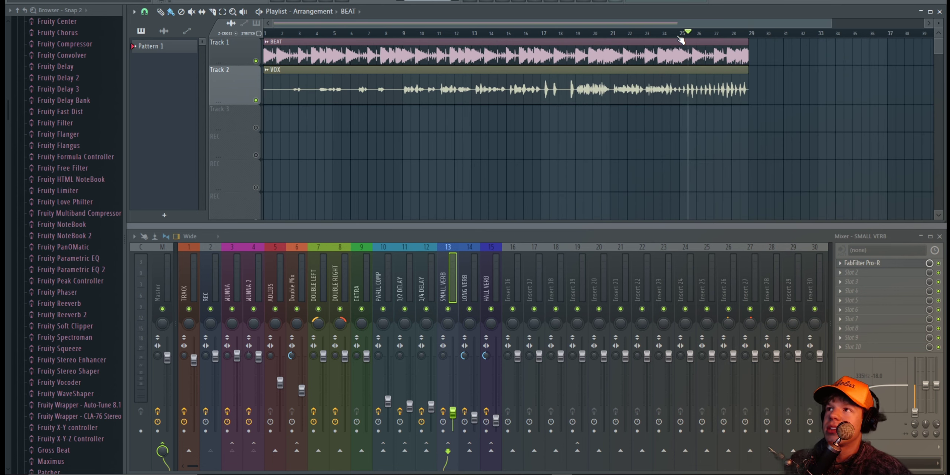
pyautogui.click(404, 35)
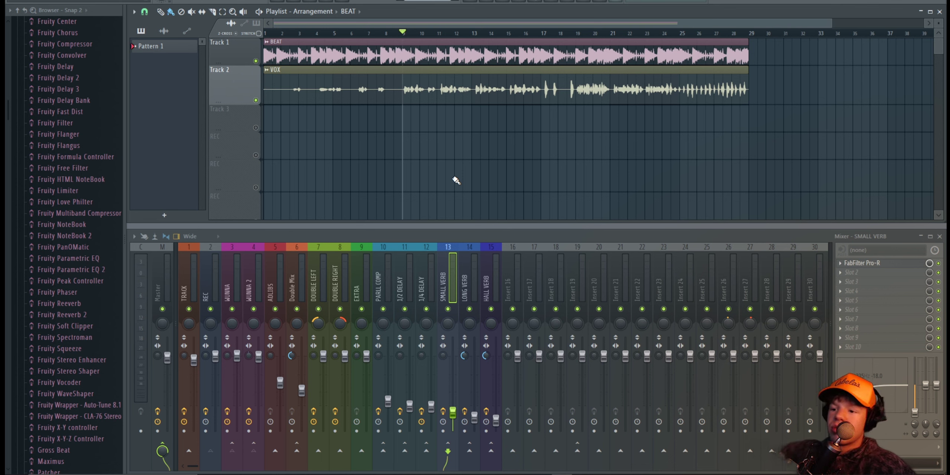
pyautogui.click(212, 282)
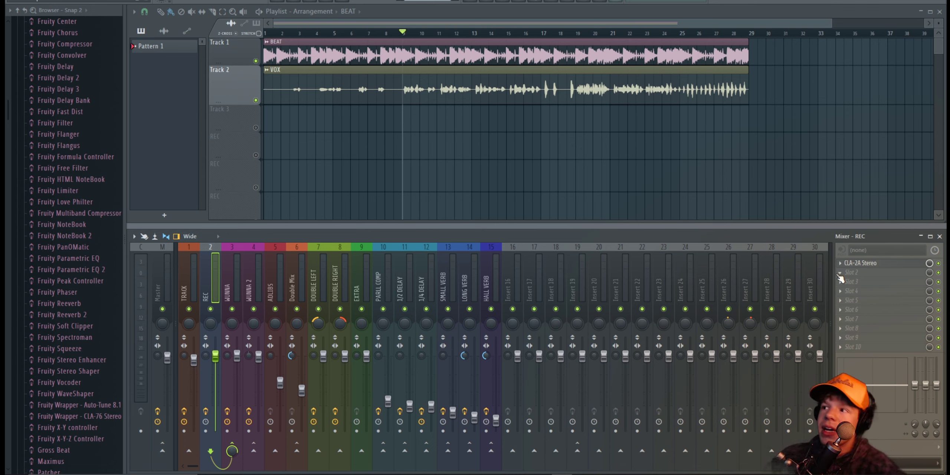
# Step: Open the REC channel's CLA-2A compressor and move its window aside to examine it
pyautogui.click(857, 264)
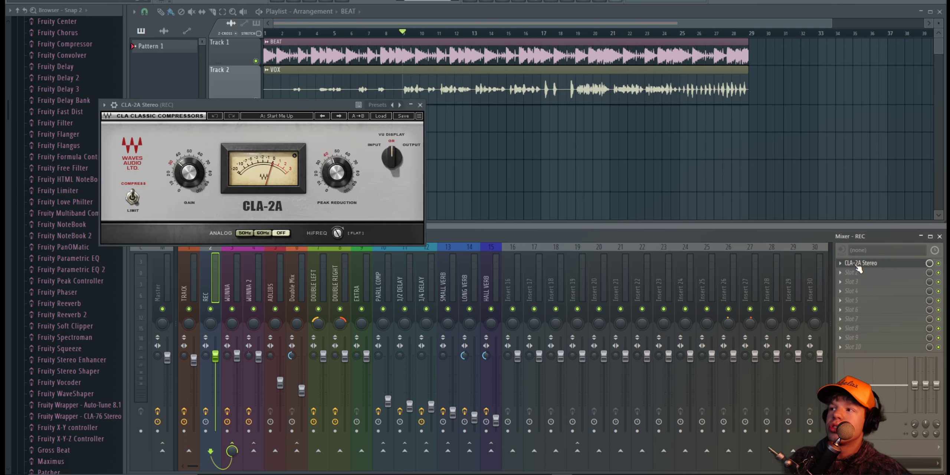
pyautogui.moveTo(289, 111); pyautogui.dragTo(339, 114)
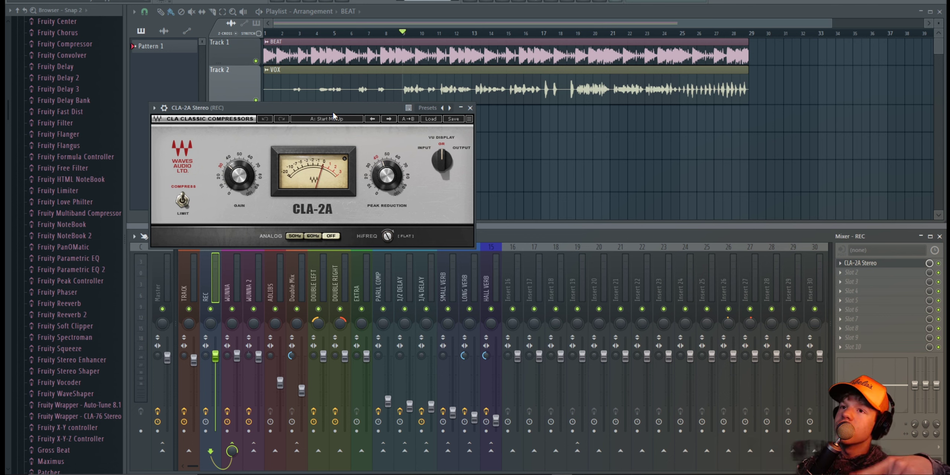
pyautogui.moveTo(334, 115); pyautogui.dragTo(333, 120)
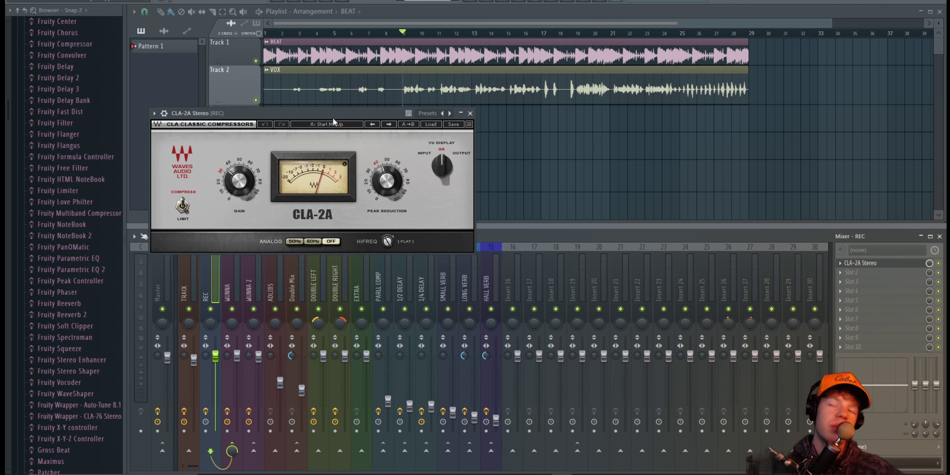
pyautogui.moveTo(333, 119); pyautogui.dragTo(516, 135)
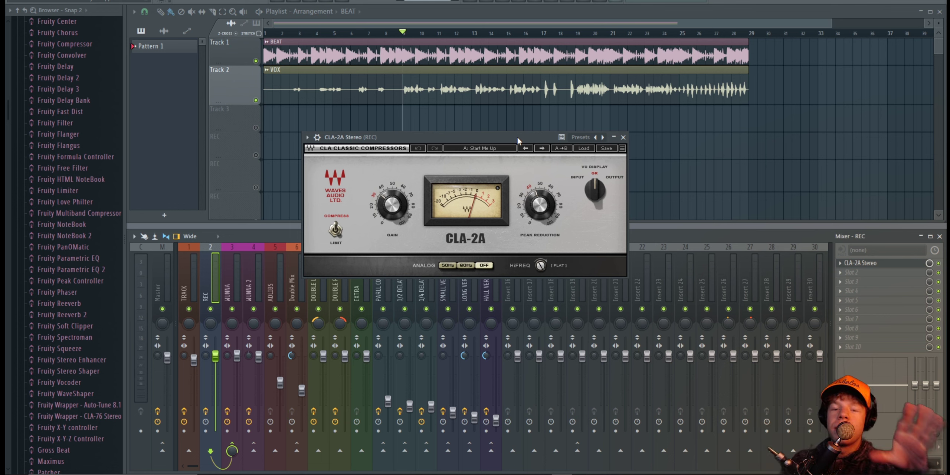
pyautogui.moveTo(517, 136); pyautogui.dragTo(518, 131)
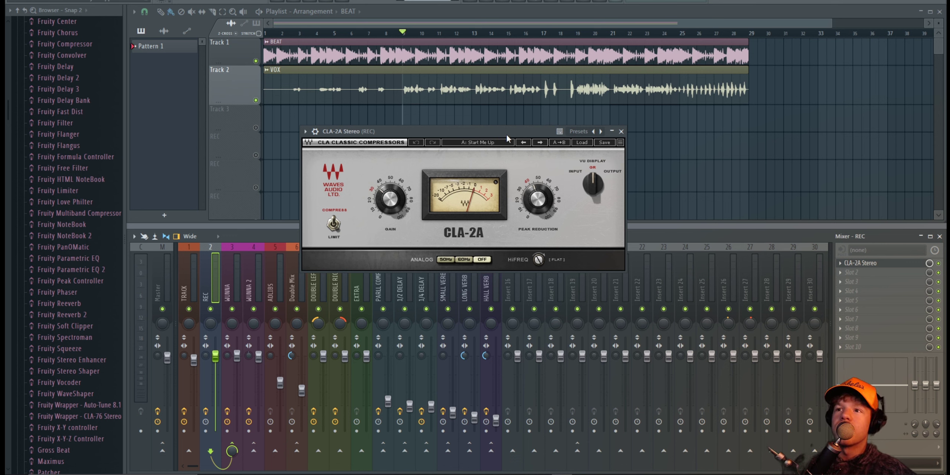
# Step: Reposition the CLA-2A window, select the WUNNA insert, and close the compressor
pyautogui.moveTo(469, 133)
pyautogui.mouseDown()
pyautogui.moveTo(425, 81)
pyautogui.moveTo(457, 78)
pyautogui.mouseUp()
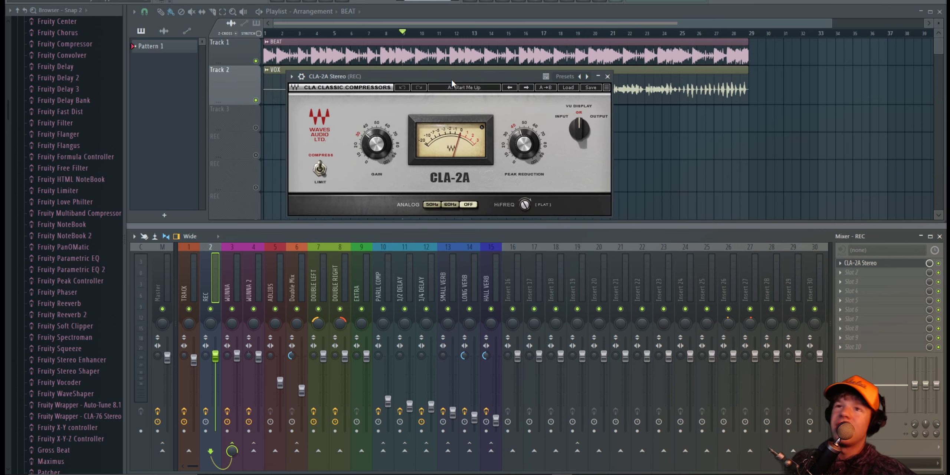
pyautogui.moveTo(451, 78); pyautogui.dragTo(440, 77)
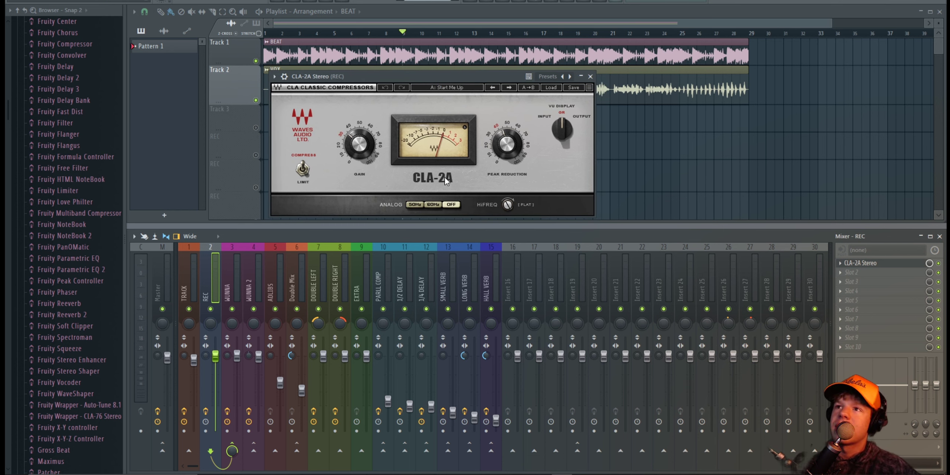
pyautogui.moveTo(387, 76); pyautogui.dragTo(421, 92)
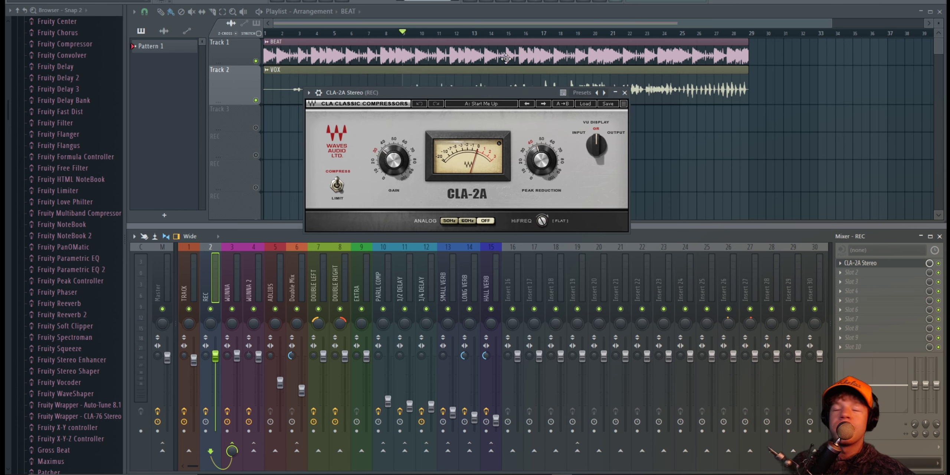
pyautogui.moveTo(489, 92); pyautogui.dragTo(583, 109)
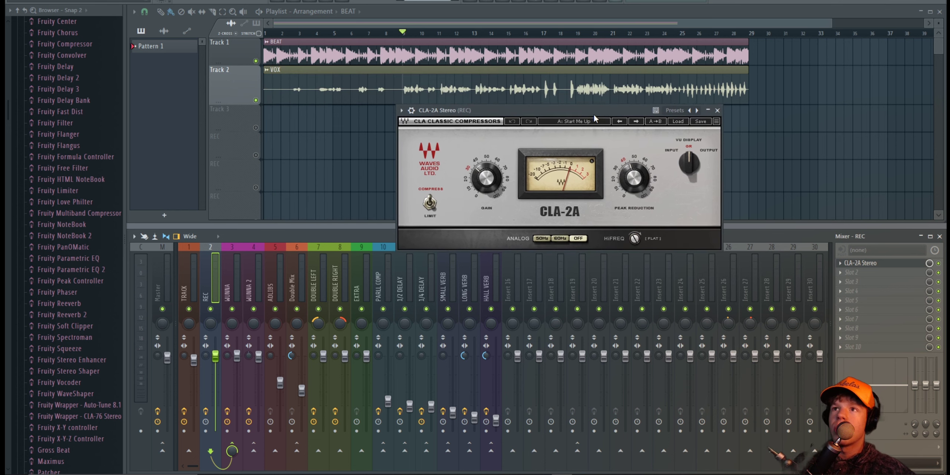
pyautogui.click(234, 295)
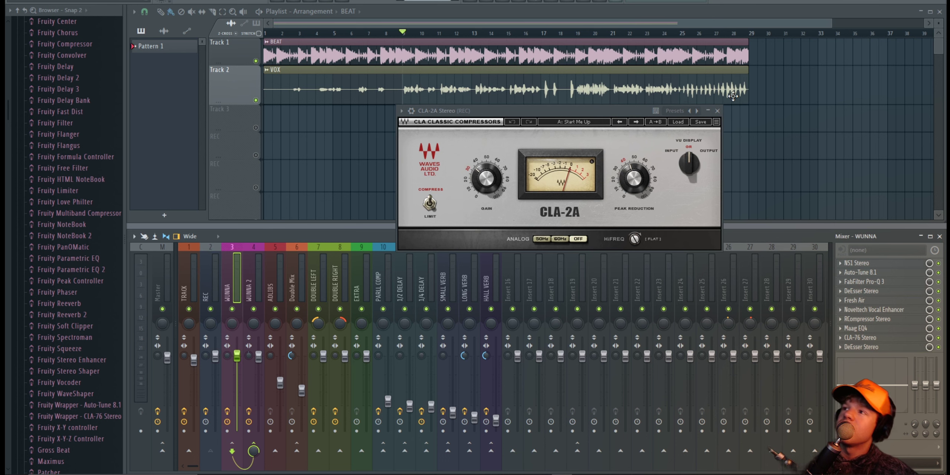
pyautogui.click(718, 111)
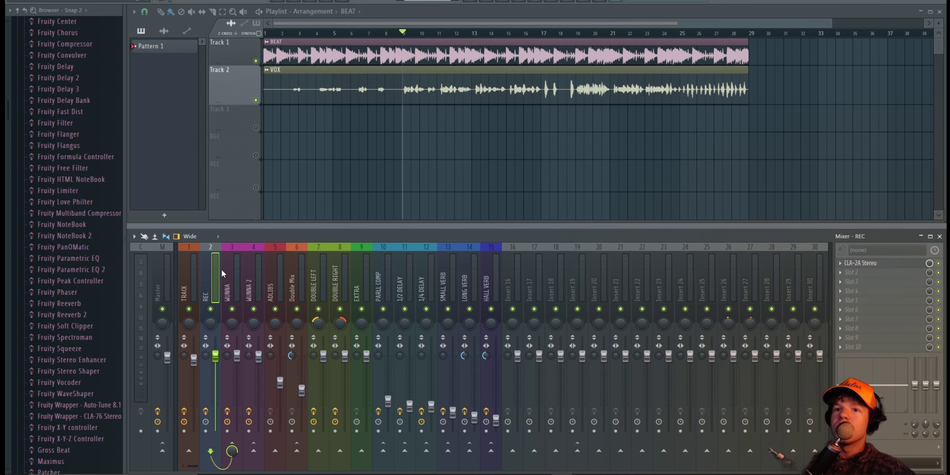
# Step: Open the WUNNA insert's NS1 noise suppressor and raise it from 27.1 to 29.4
pyautogui.click(231, 278)
pyautogui.click(857, 263)
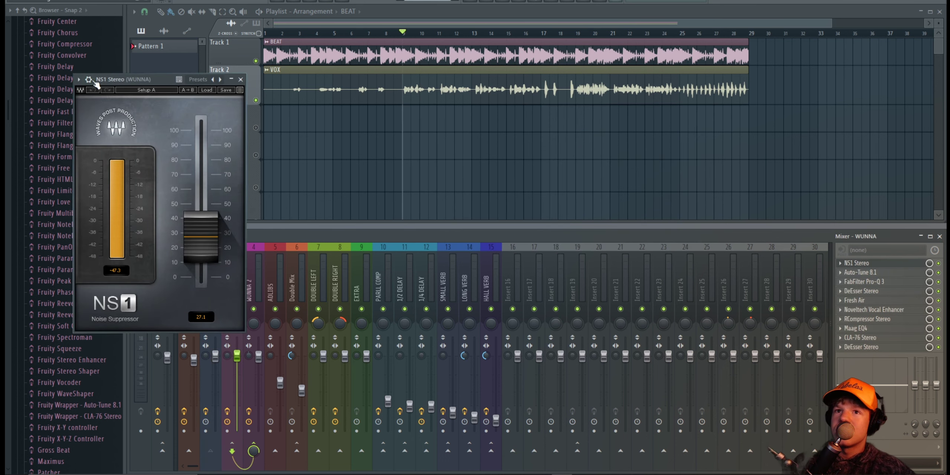
pyautogui.moveTo(135, 74); pyautogui.dragTo(213, 65)
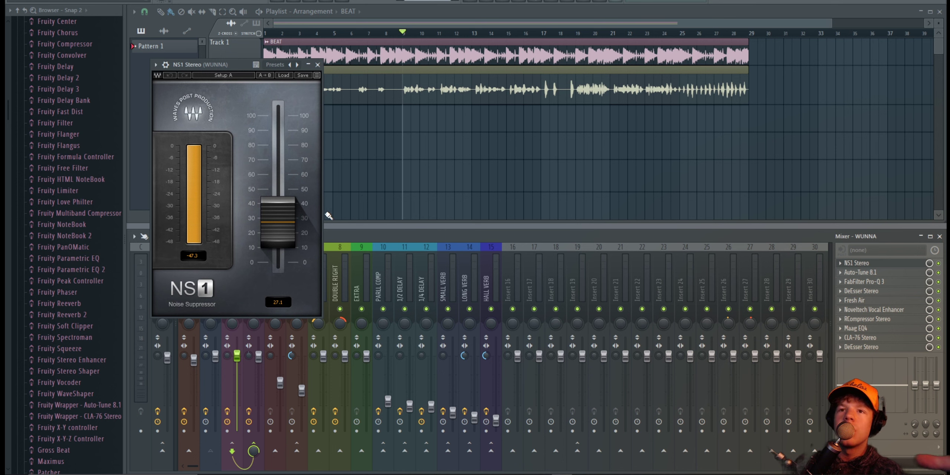
pyautogui.moveTo(277, 219); pyautogui.dragTo(278, 214)
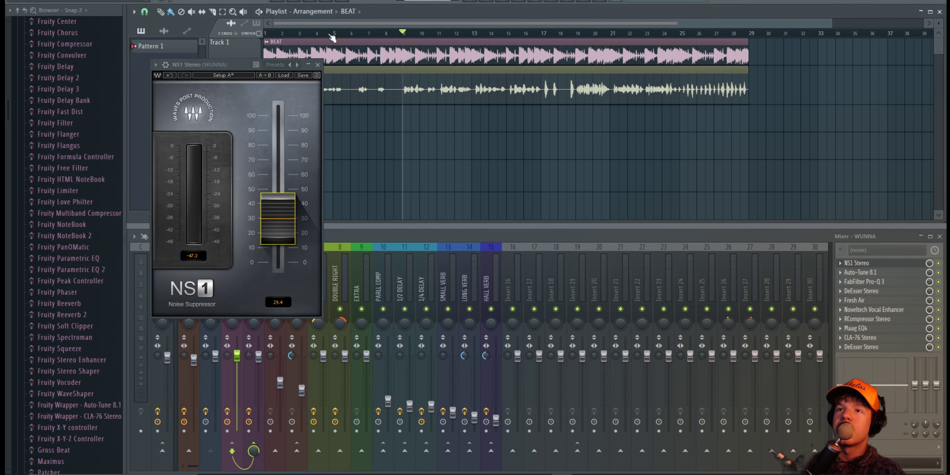
# Step: Close NS1, then review WUNNA's Auto-Tune 8.1 settings and close that window
pyautogui.click(317, 65)
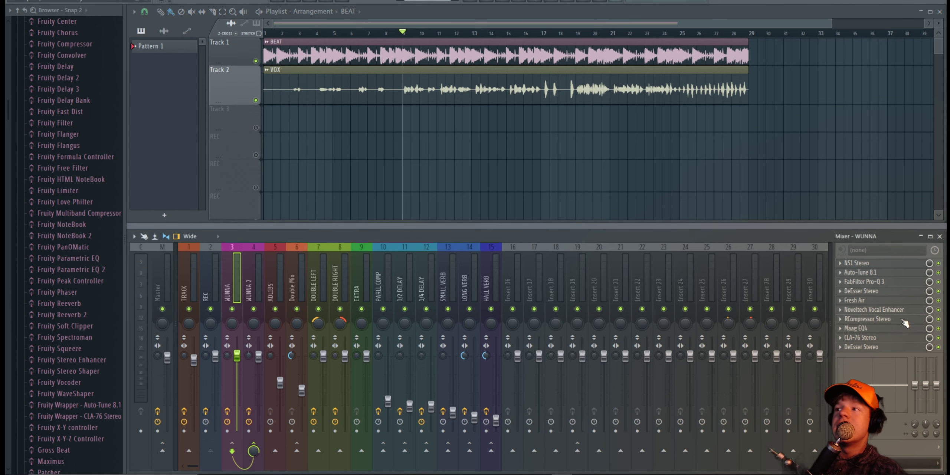
pyautogui.click(864, 272)
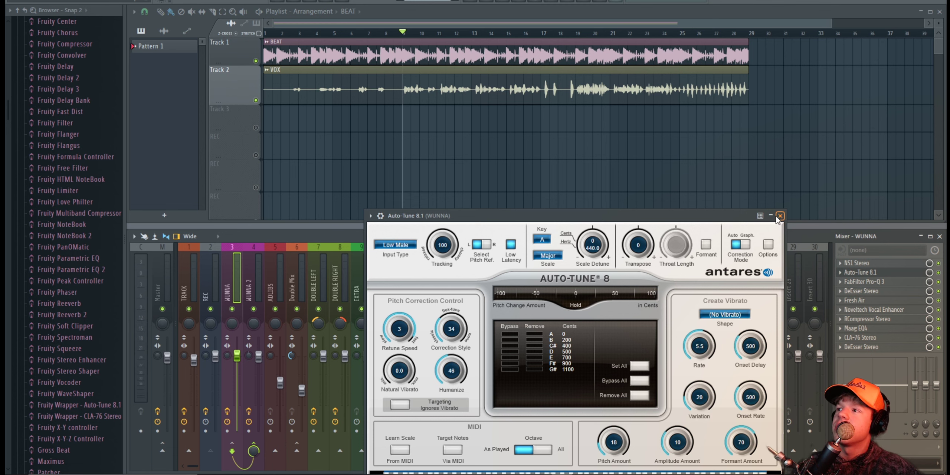
pyautogui.click(779, 217)
# Step: Open WUNNA's Pro-Q 3 and raise the blue low-mid band to a shallower cut of about -1 dB
pyautogui.click(865, 281)
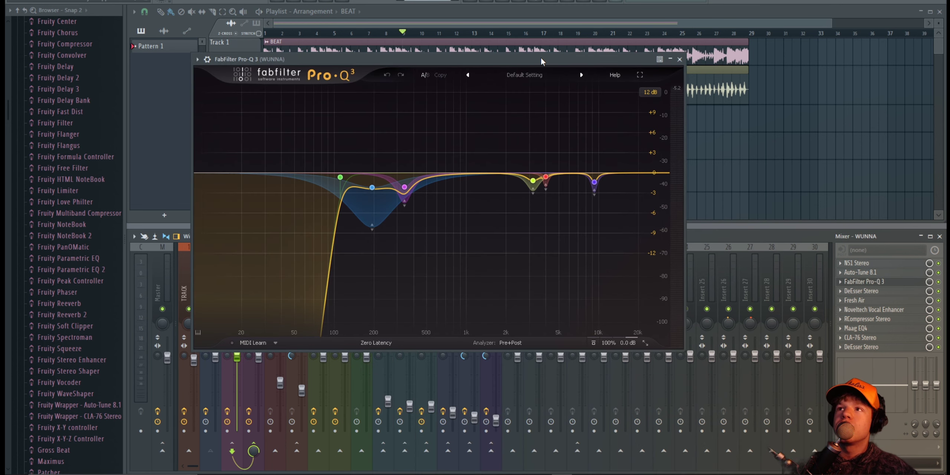
pyautogui.moveTo(541, 57); pyautogui.dragTo(612, 73)
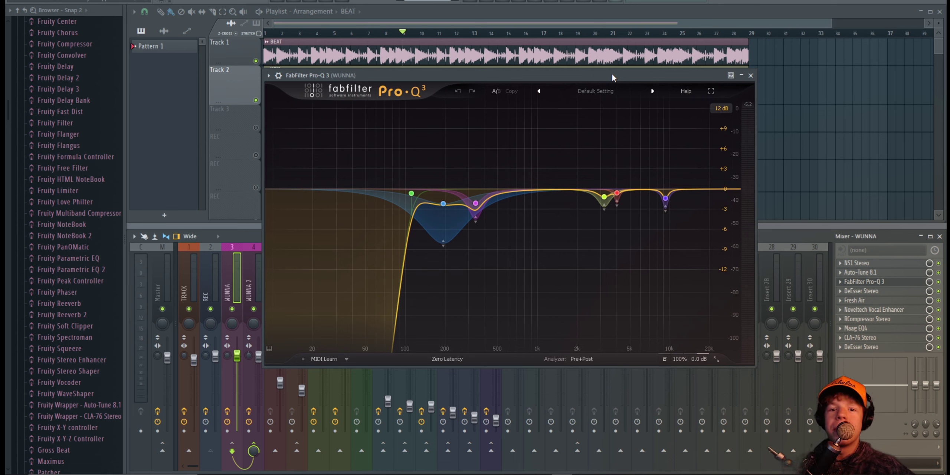
pyautogui.click(443, 246)
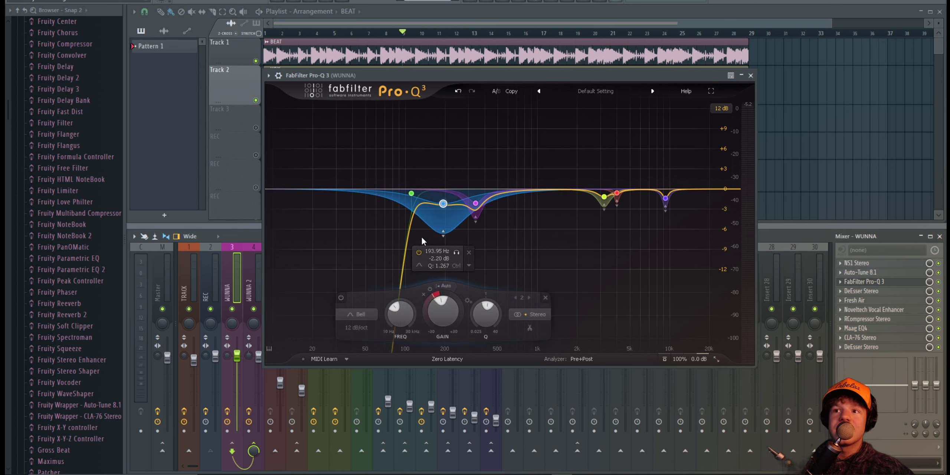
pyautogui.moveTo(444, 204)
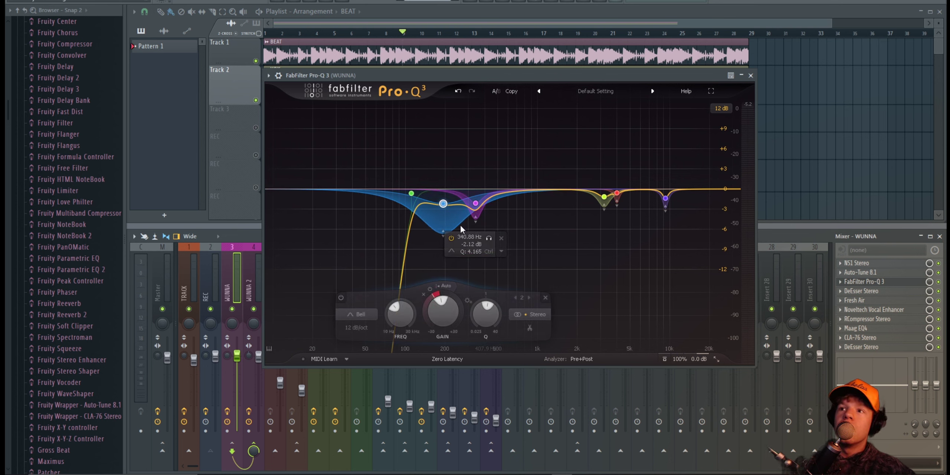
pyautogui.moveTo(443, 203); pyautogui.dragTo(446, 202)
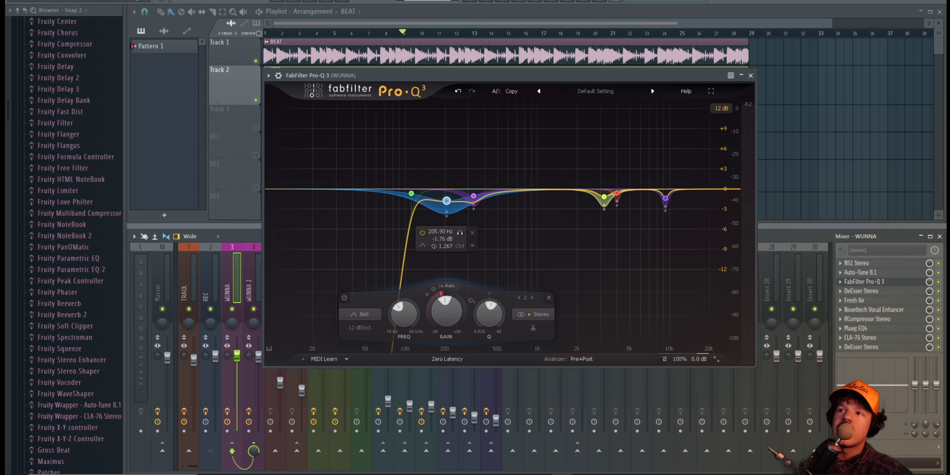
# Step: Select the purple band and bypass DeEsser and Fresh Air to compare
pyautogui.click(471, 208)
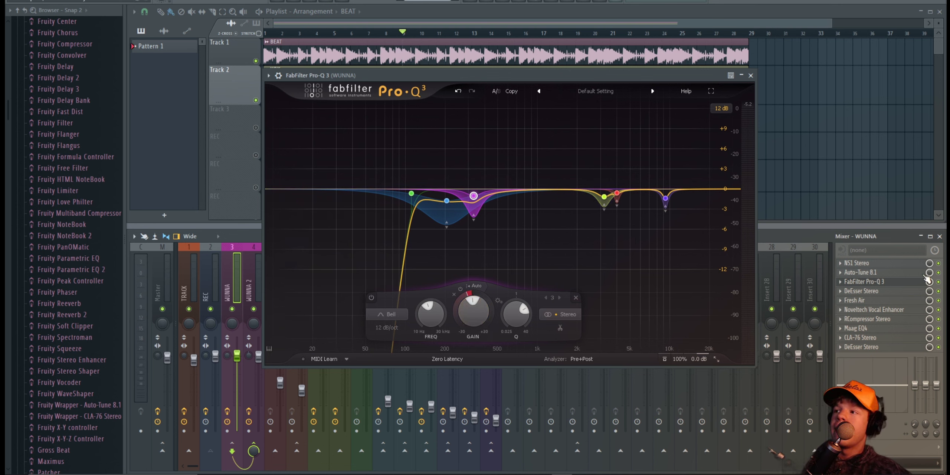
pyautogui.click(938, 291)
pyautogui.click(938, 300)
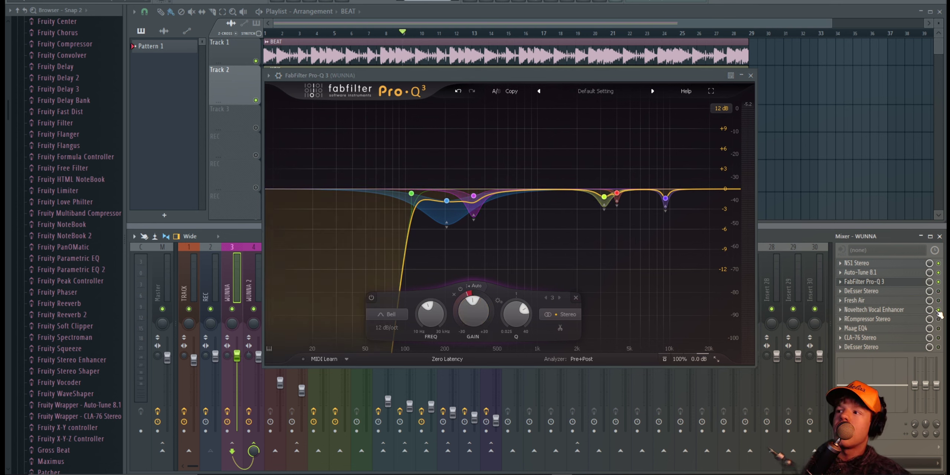
# Step: Move the purple Pro-Q 3 cut to about 456 Hz at -2.2 dB, stop playback, and open DeEsser
pyautogui.click(257, 285)
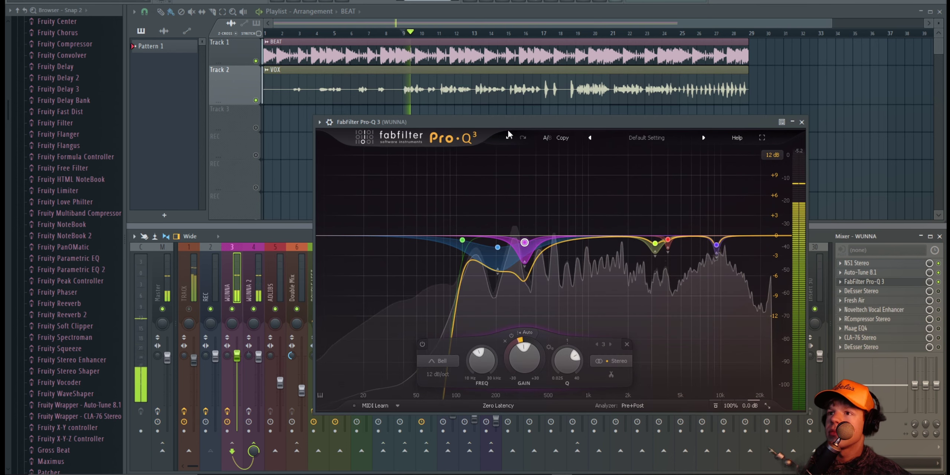
pyautogui.moveTo(524, 242)
pyautogui.mouseDown()
pyautogui.moveTo(553, 162)
pyautogui.moveTo(543, 252)
pyautogui.mouseUp()
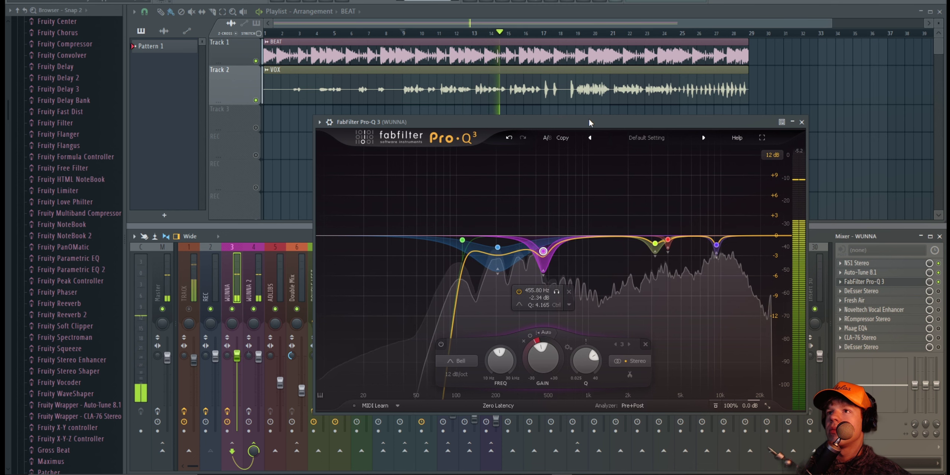
pyautogui.press('space')
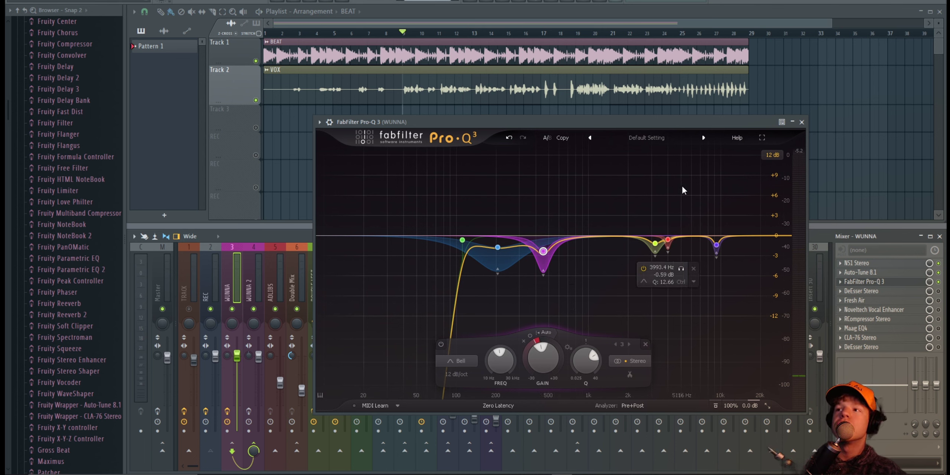
pyautogui.click(867, 292)
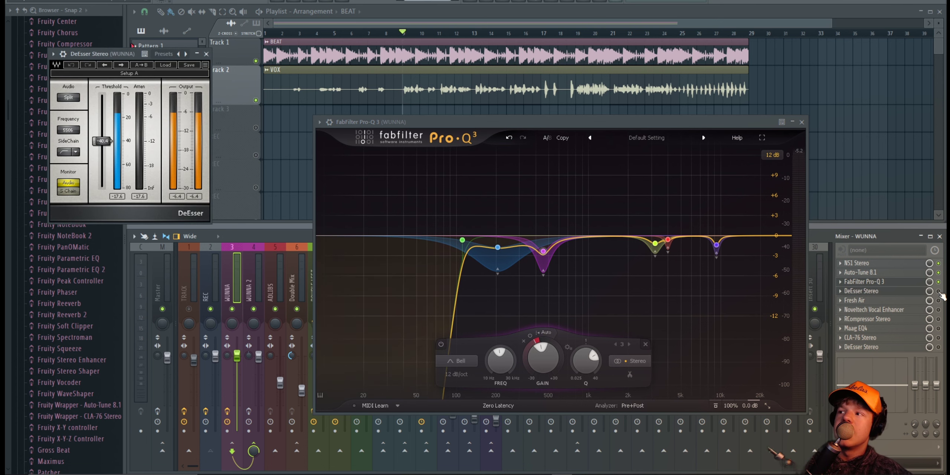
# Step: Close the DeEsser and equalizer windows, then check and close Fresh Air
pyautogui.click(907, 291)
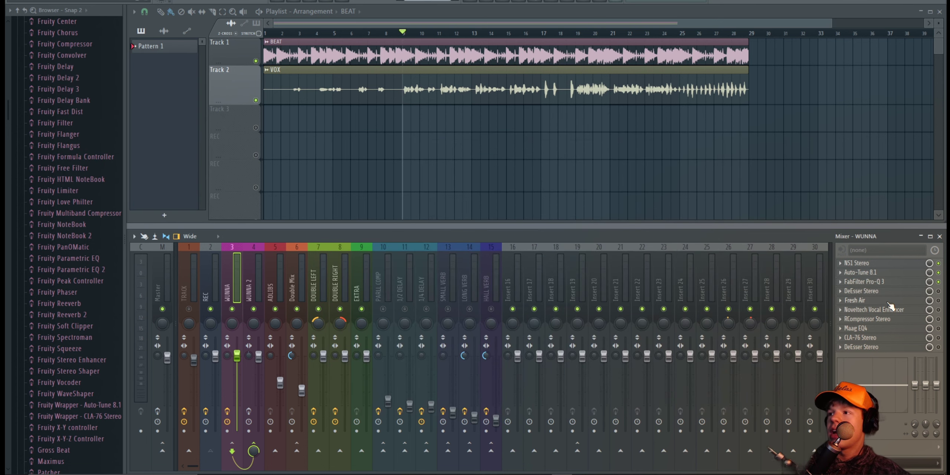
pyautogui.click(889, 300)
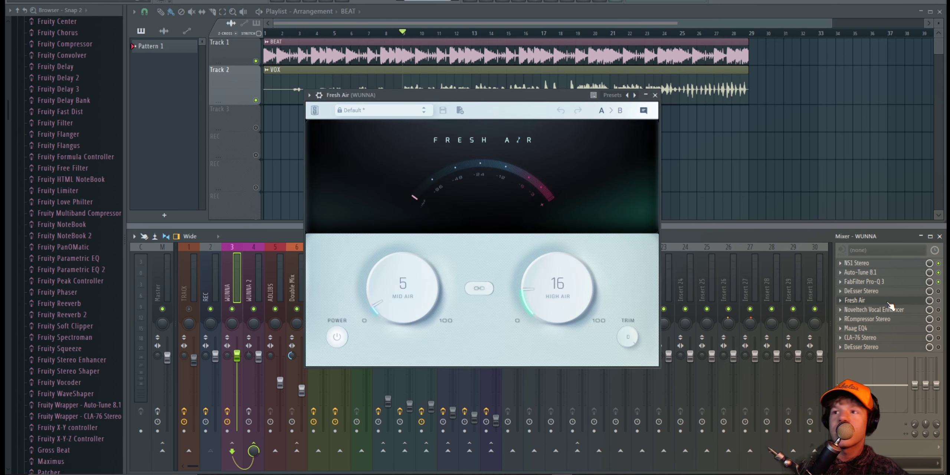
pyautogui.click(906, 302)
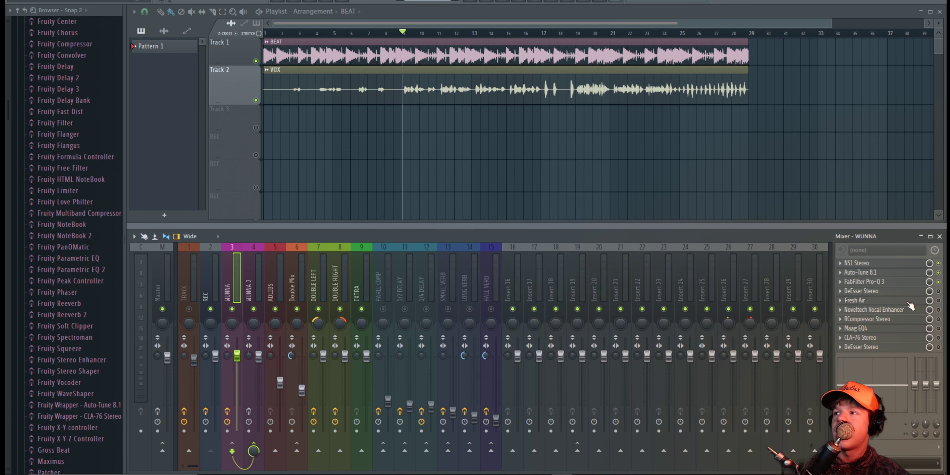
# Step: Inspect and close the Noveltech Vocal Enhancer, then view RCompressor: threshold -13.3, ratio 2.27, gain 3.0
pyautogui.click(891, 310)
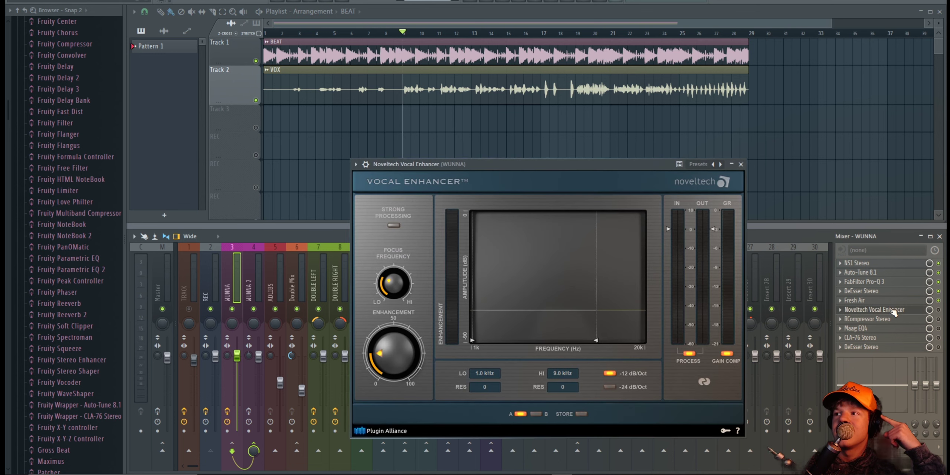
pyautogui.moveTo(445, 166); pyautogui.dragTo(421, 136)
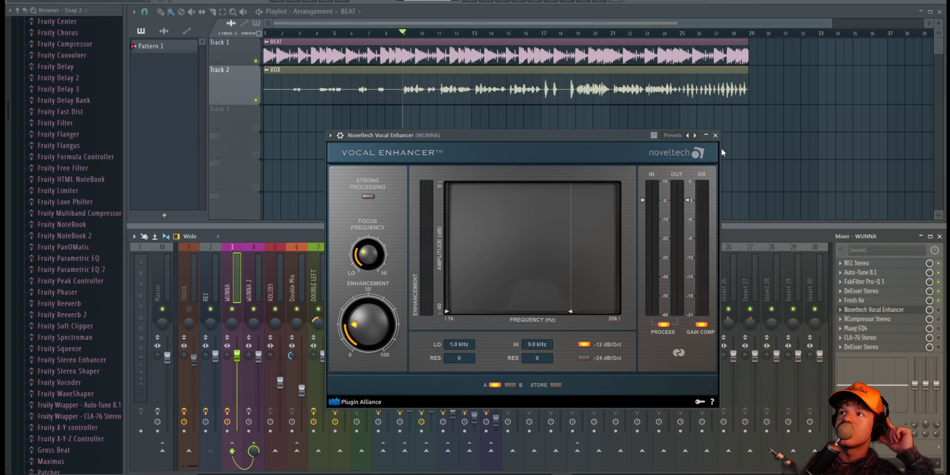
pyautogui.click(714, 136)
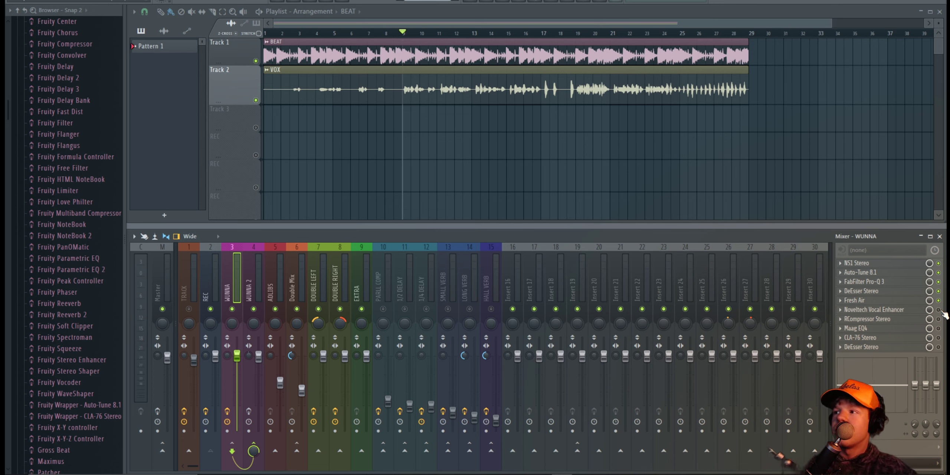
pyautogui.click(895, 323)
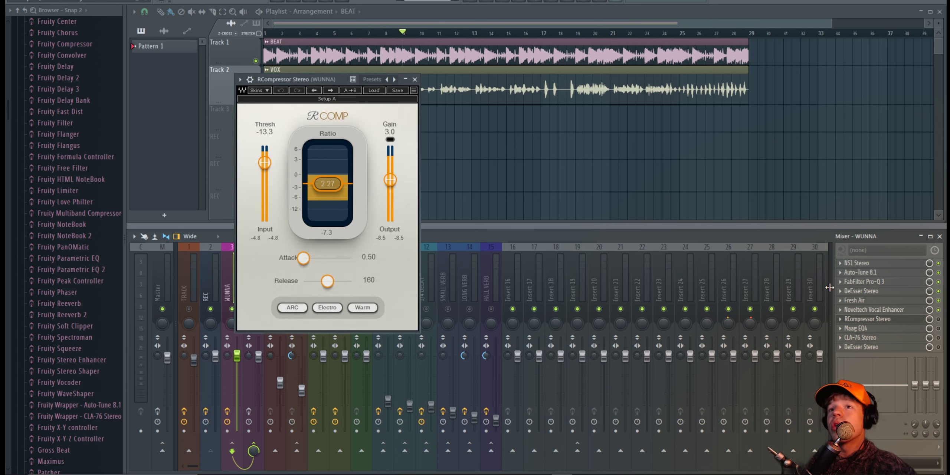
# Step: Move the RCompressor window aside, enable its slot, and close the window
pyautogui.moveTo(327, 78); pyautogui.dragTo(442, 89)
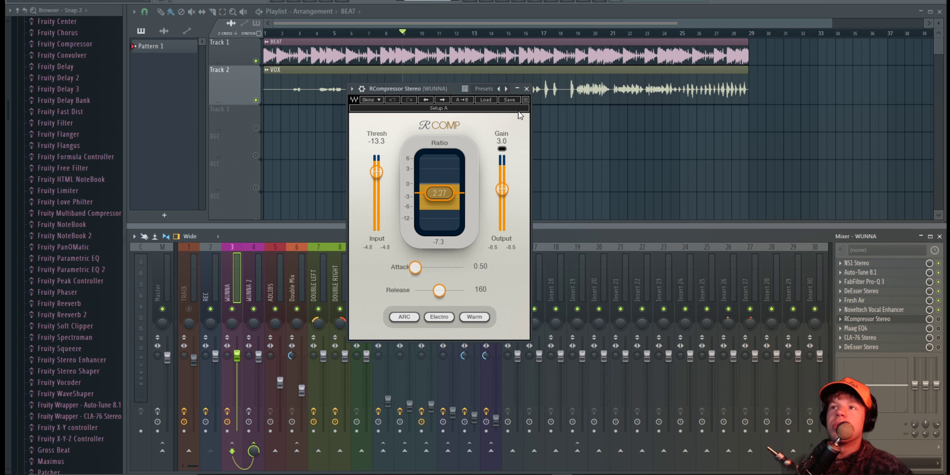
pyautogui.click(938, 318)
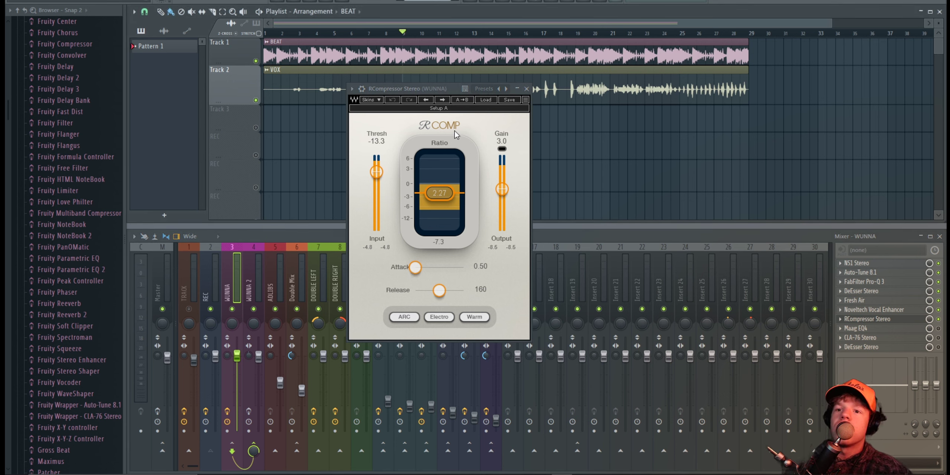
pyautogui.click(533, 95)
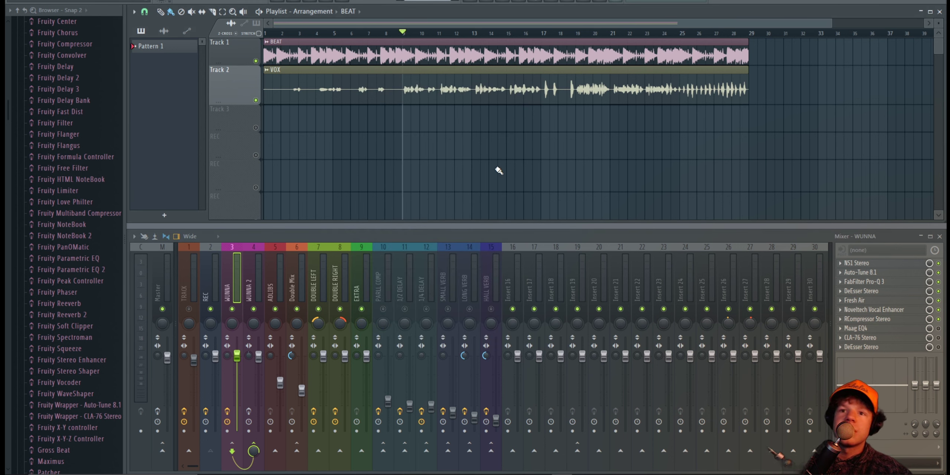
# Step: Play the song briefly, then play it again from bar 19
pyautogui.press('space')
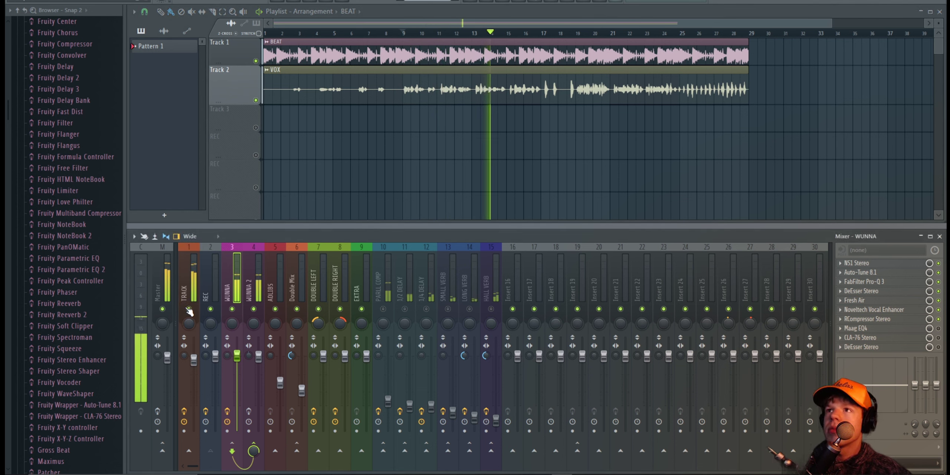
pyautogui.press('space')
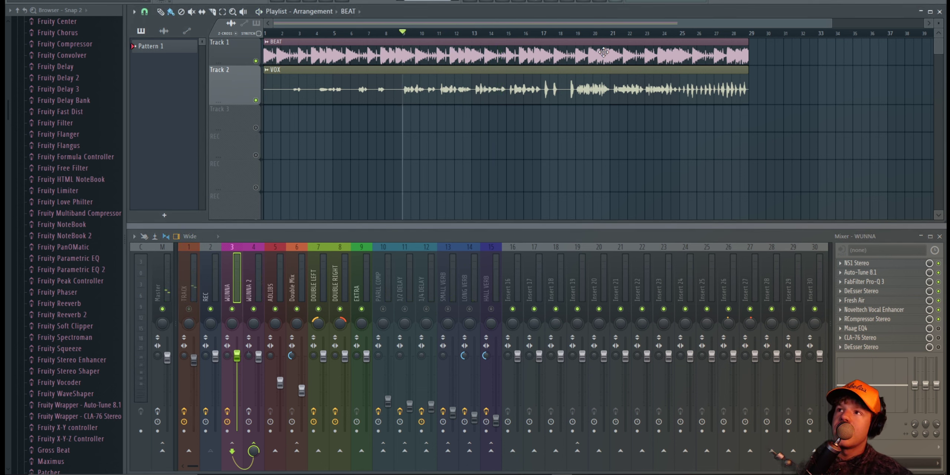
pyautogui.click(578, 34)
pyautogui.press('space')
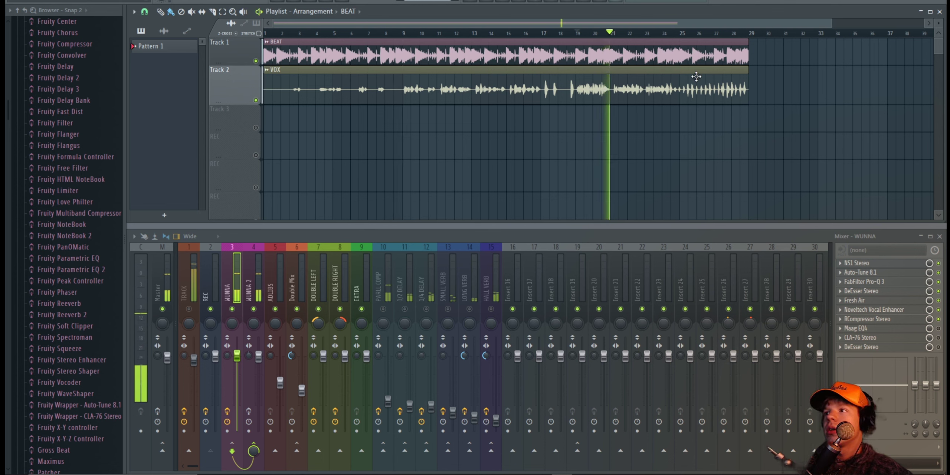
pyautogui.press('space')
# Step: Play from bar 25, return the song position to bar 20, and show the vocal's Maag EQ4
pyautogui.click(687, 37)
pyautogui.press('space')
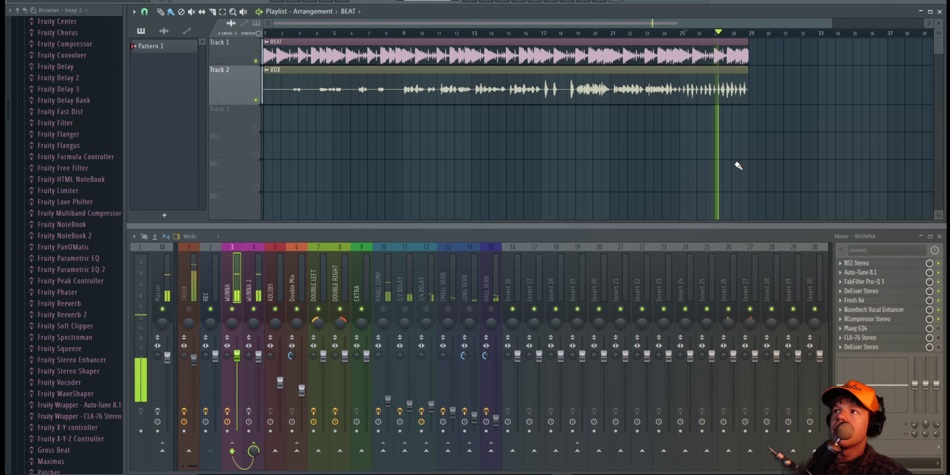
pyautogui.press('space')
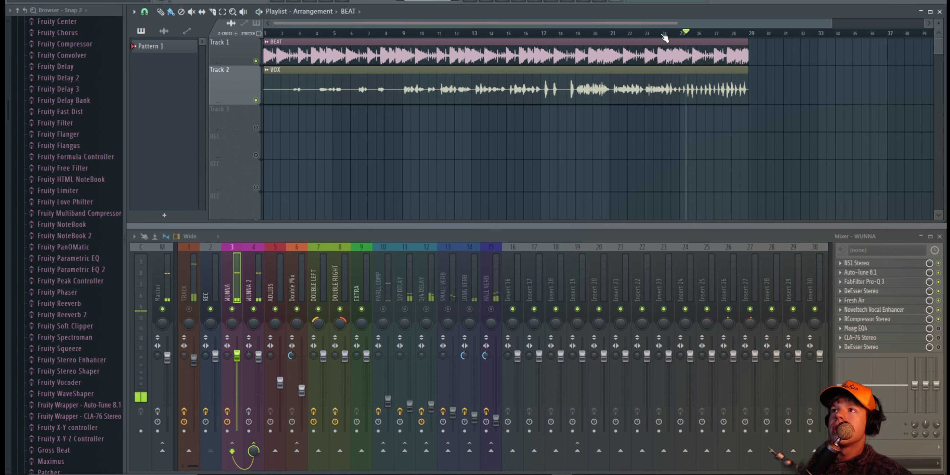
pyautogui.click(592, 34)
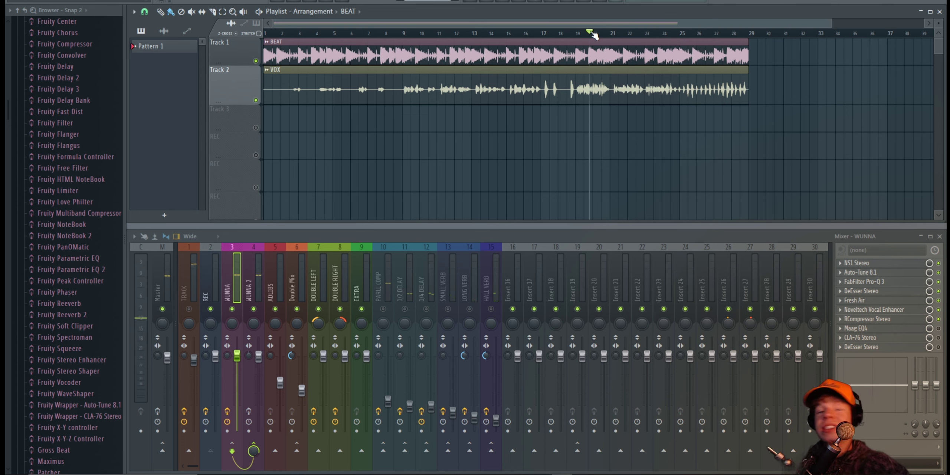
pyautogui.click(899, 329)
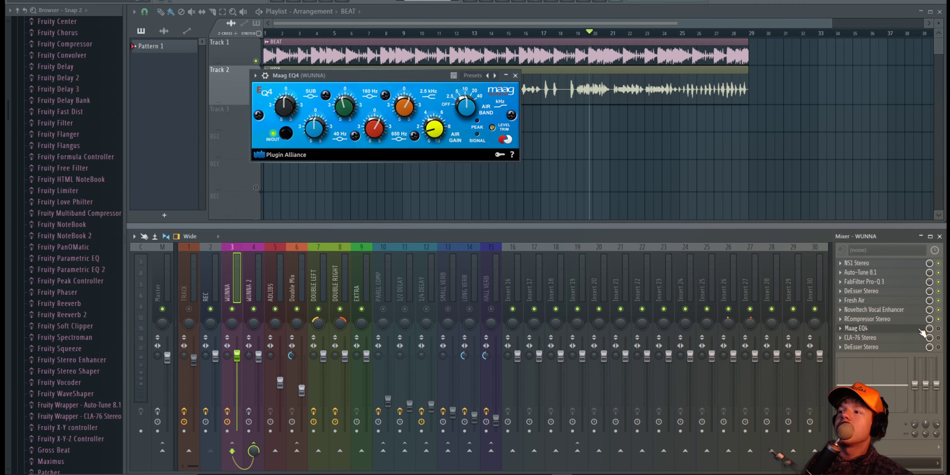
# Step: Enable the vocal's Maag EQ4 and lower its AIR GAIN slightly
pyautogui.click(938, 328)
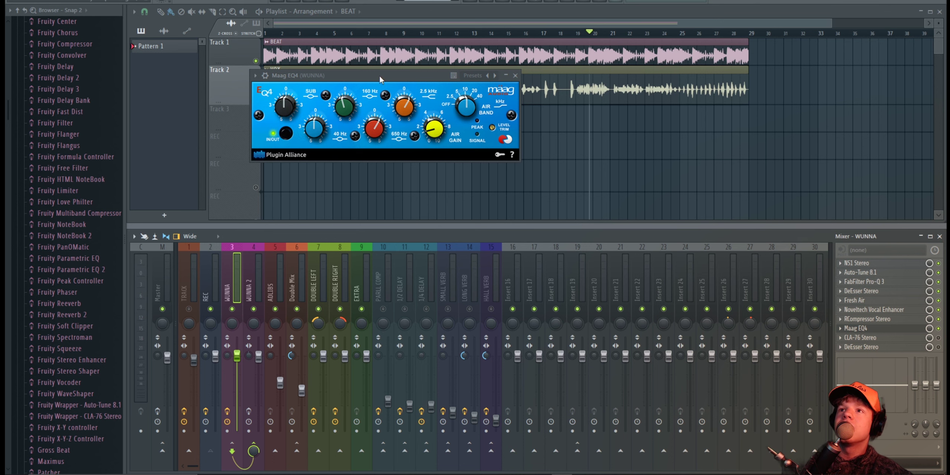
pyautogui.moveTo(379, 75); pyautogui.dragTo(502, 114)
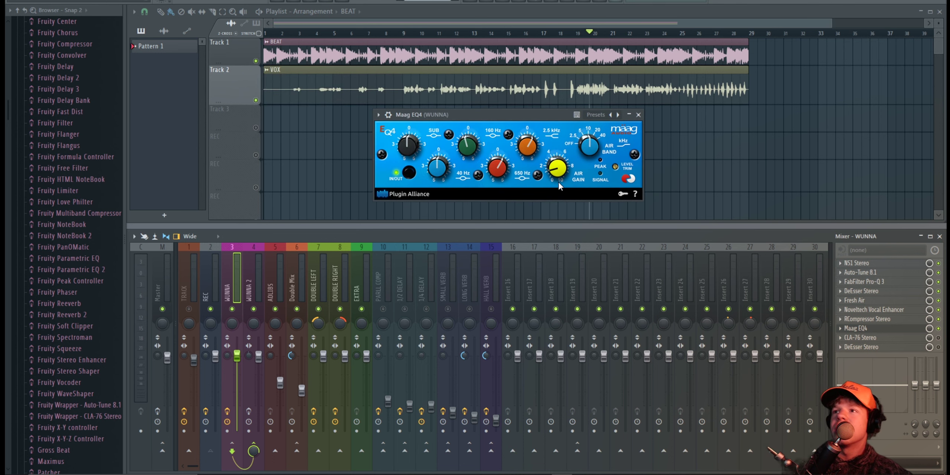
pyautogui.moveTo(556, 168); pyautogui.dragTo(561, 173)
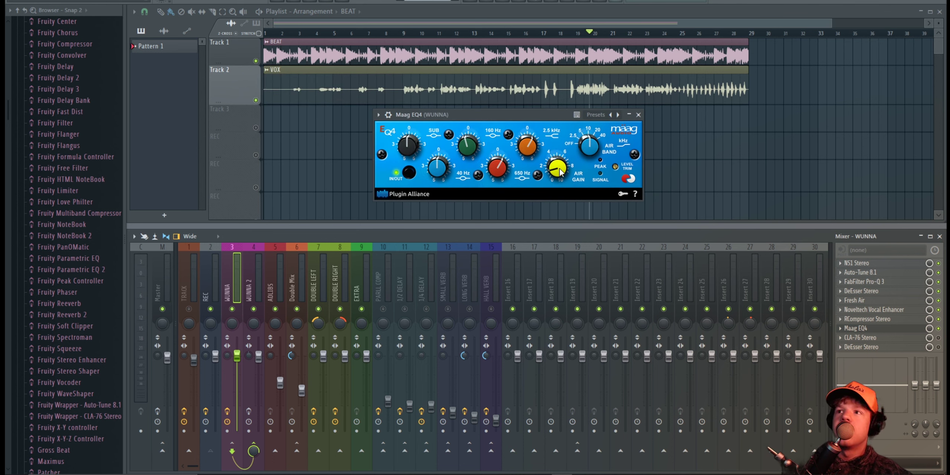
pyautogui.click(855, 329)
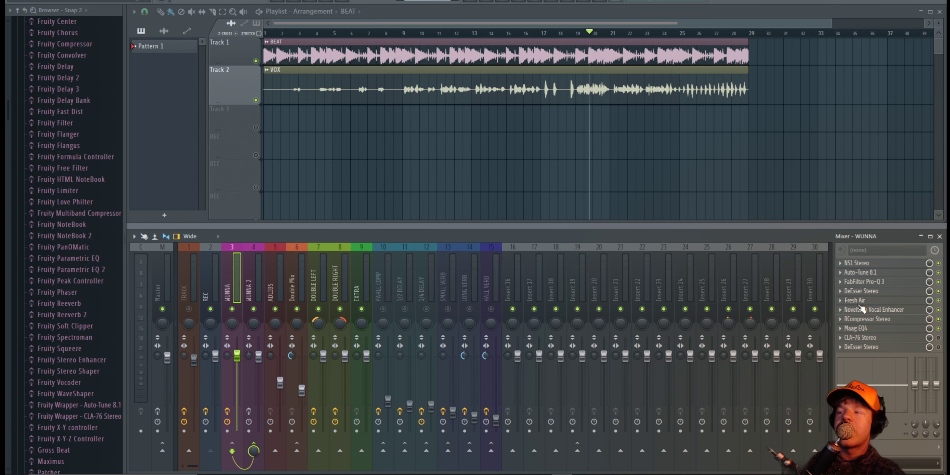
# Step: Check Fresh Air (Mid Air 5, High Air 16), then play with Maag EQ4 showing
pyautogui.click(860, 303)
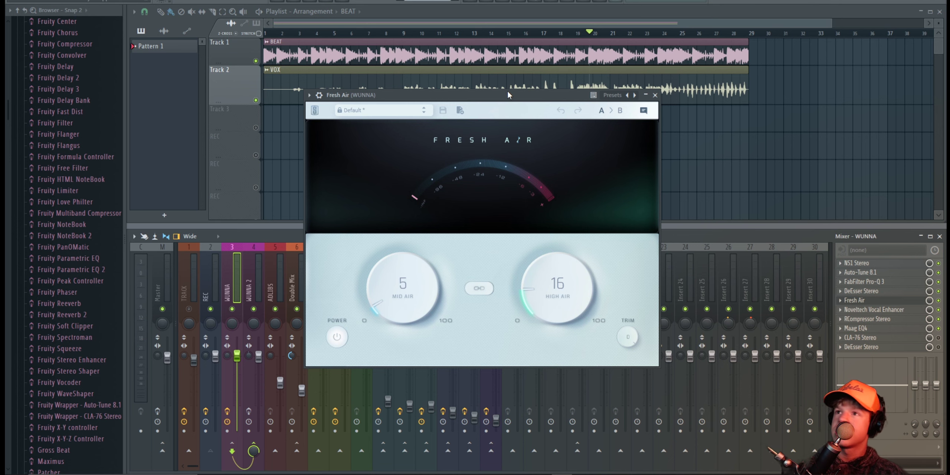
pyautogui.moveTo(508, 95); pyautogui.dragTo(532, 96)
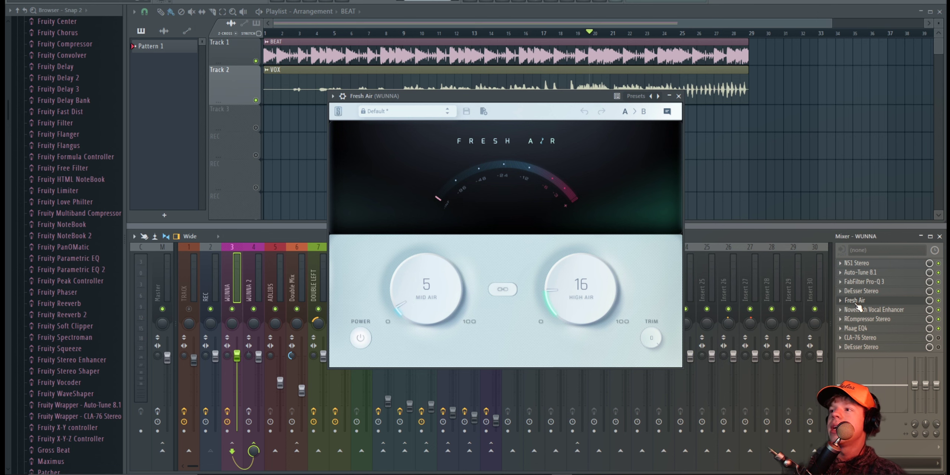
pyautogui.click(857, 328)
pyautogui.click(854, 300)
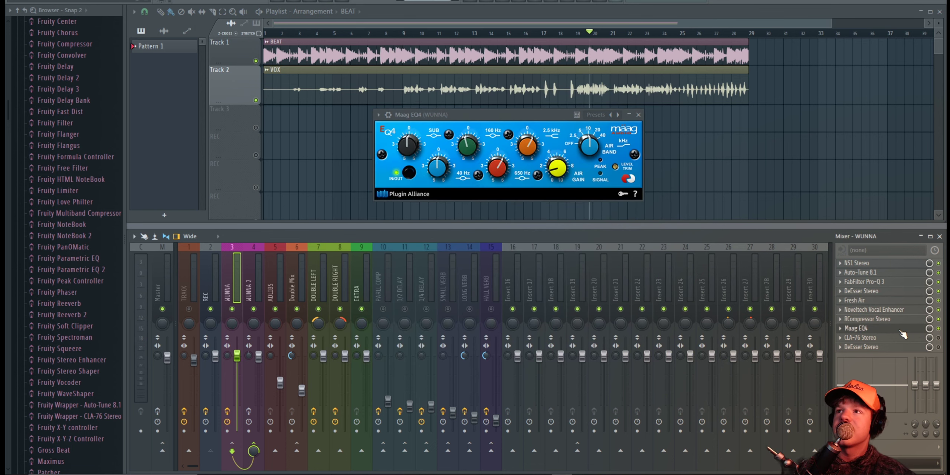
pyautogui.press('space')
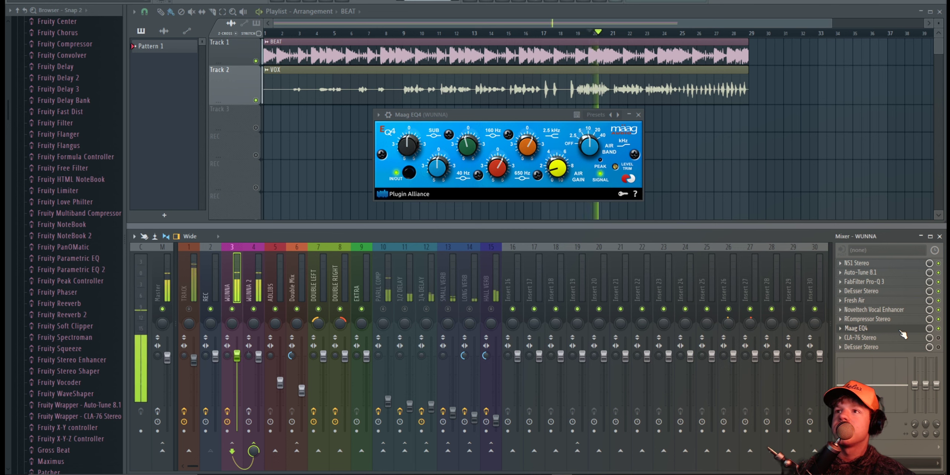
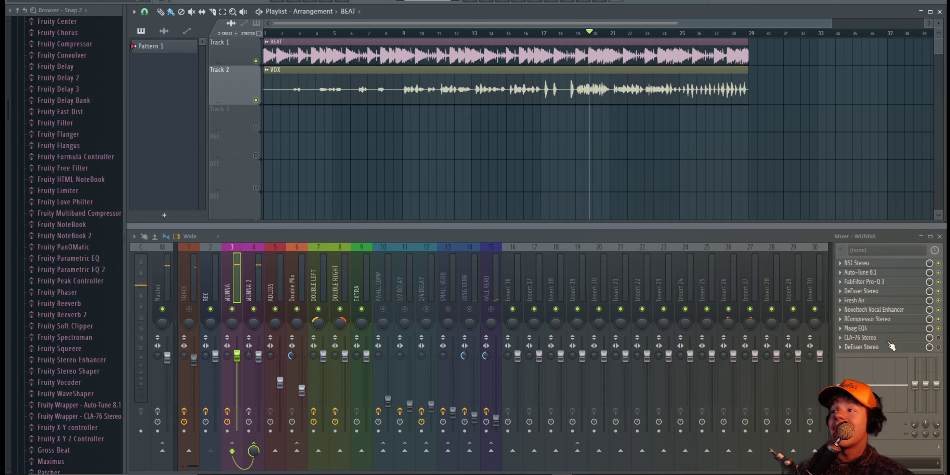
# Step: Audition the vocal through the Maag EQ4 on the WUNNA track, then close it
pyautogui.click(874, 330)
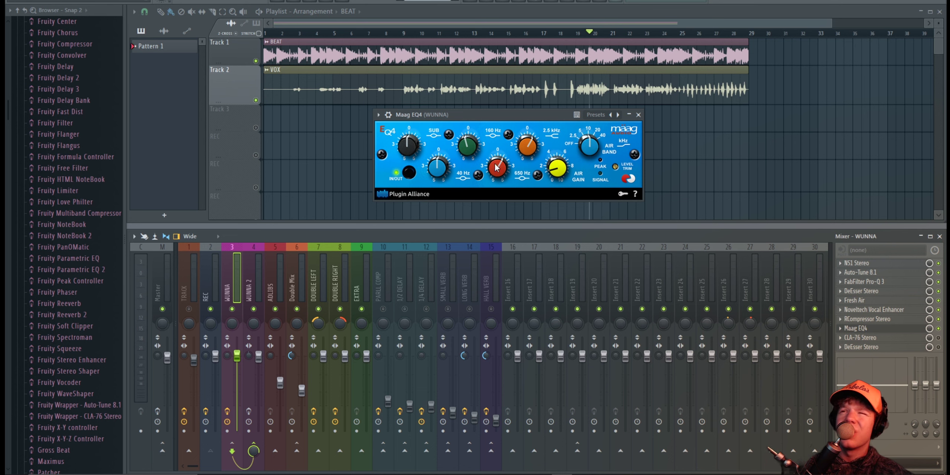
pyautogui.moveTo(496, 168)
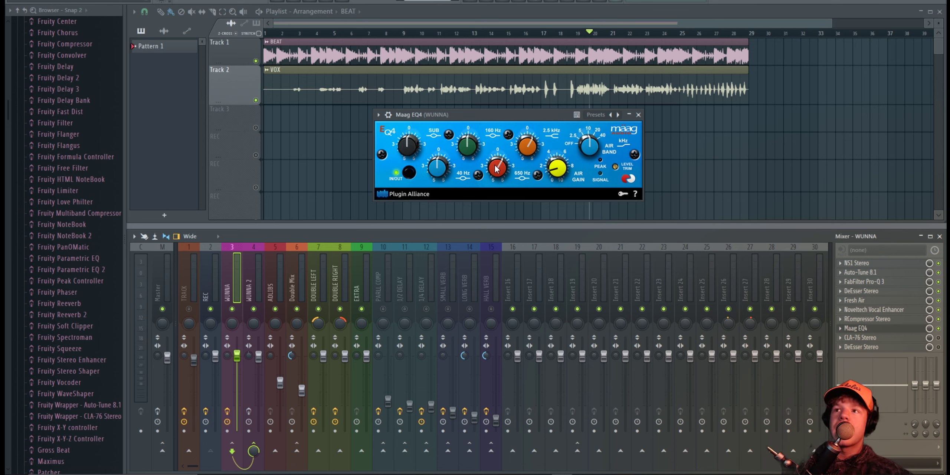
pyautogui.press('space')
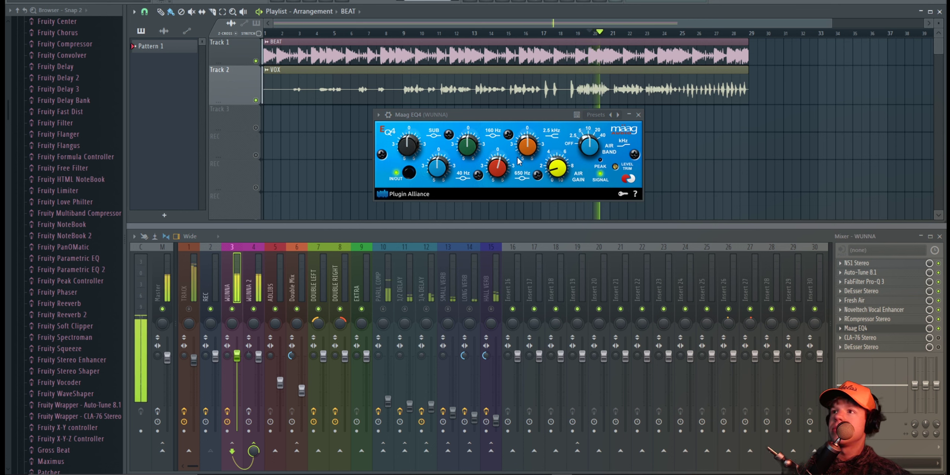
pyautogui.press('space')
pyautogui.click(524, 157)
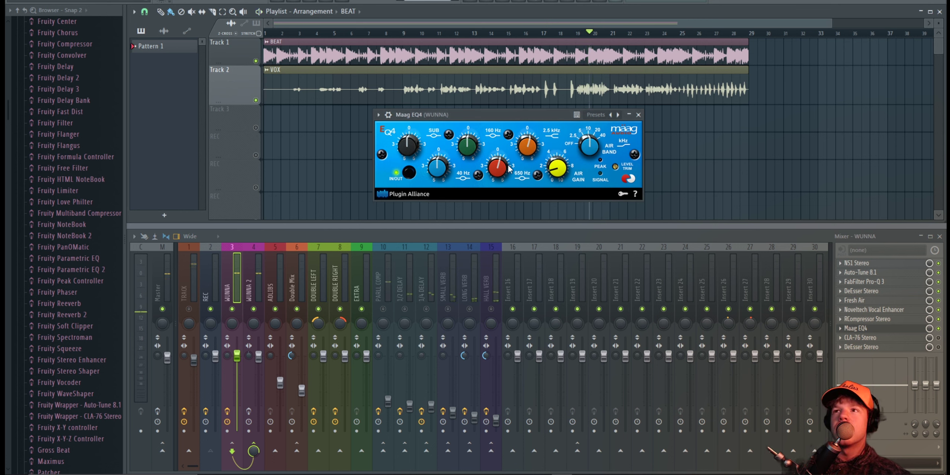
pyautogui.press('space')
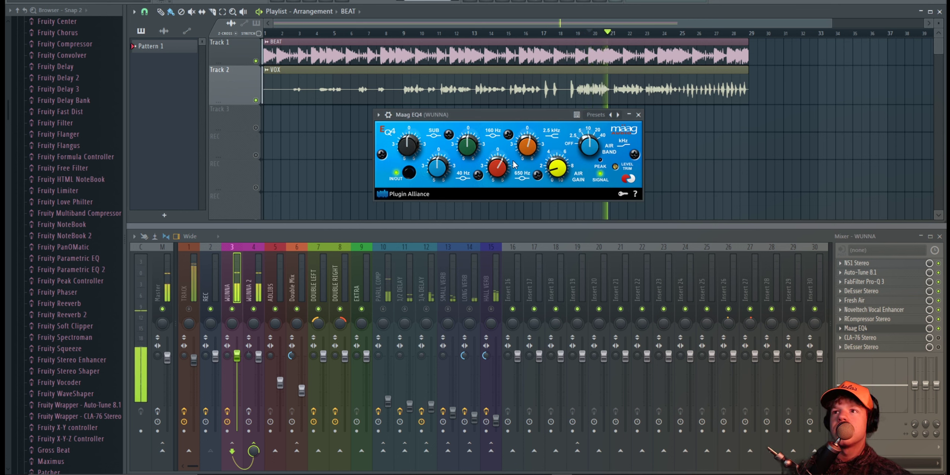
pyautogui.click(856, 330)
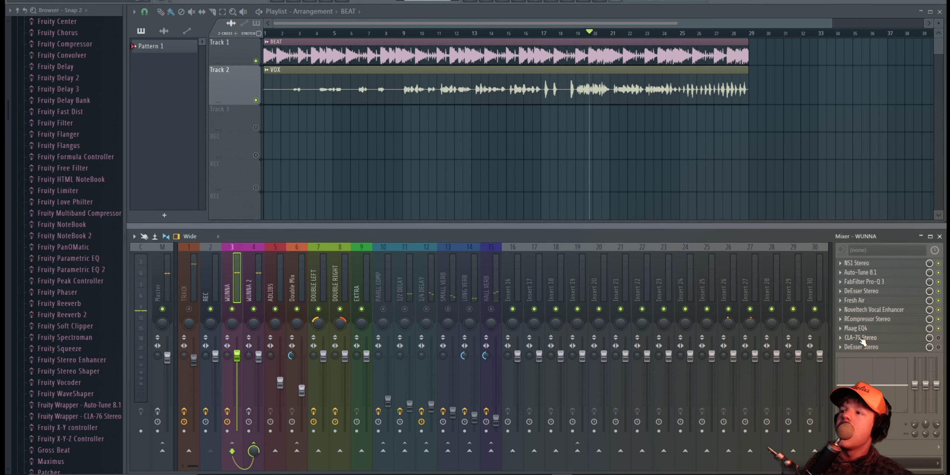
# Step: Check the CLA-76 compressor on WUNNA with playback from bar 23, then close it
pyautogui.click(861, 338)
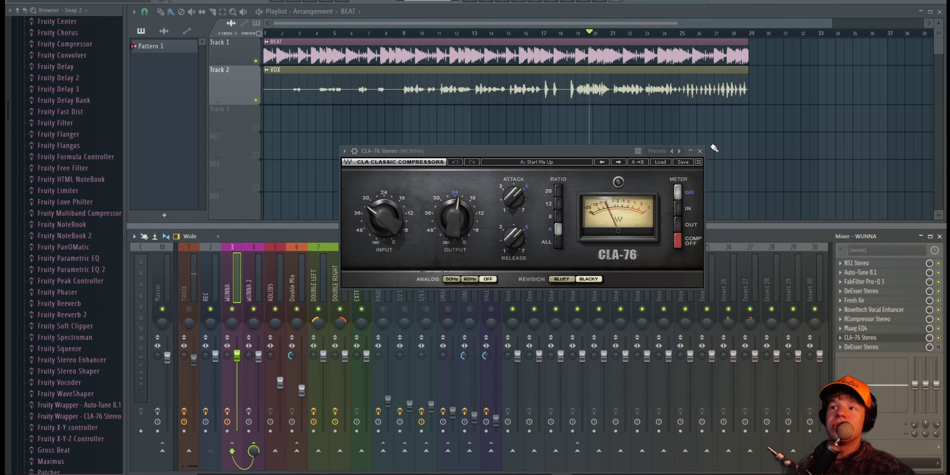
pyautogui.moveTo(553, 159); pyautogui.dragTo(442, 182)
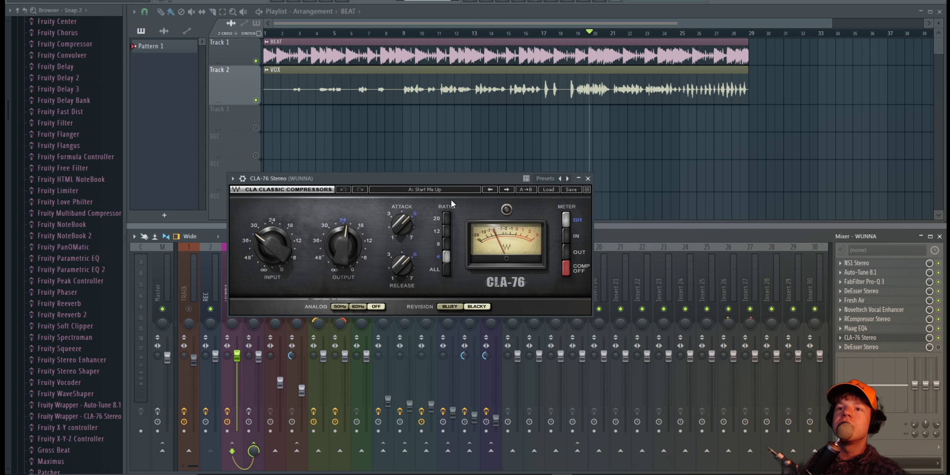
pyautogui.moveTo(449, 179); pyautogui.dragTo(472, 179)
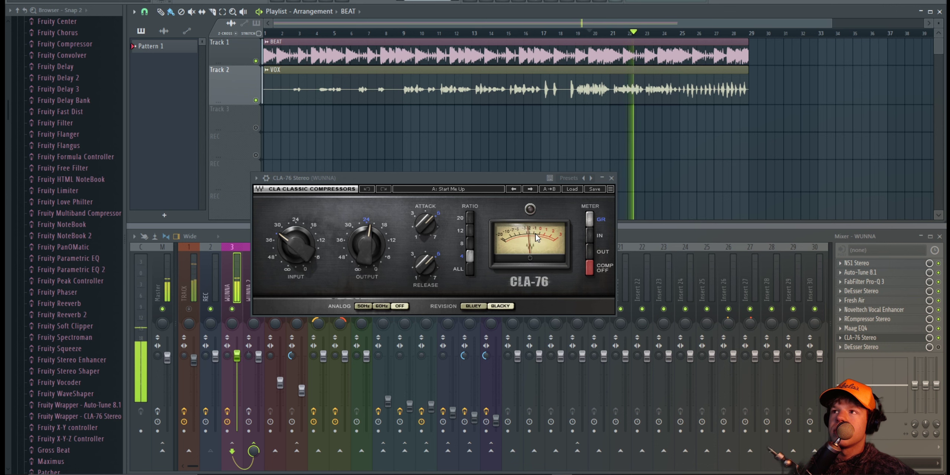
pyautogui.press('space')
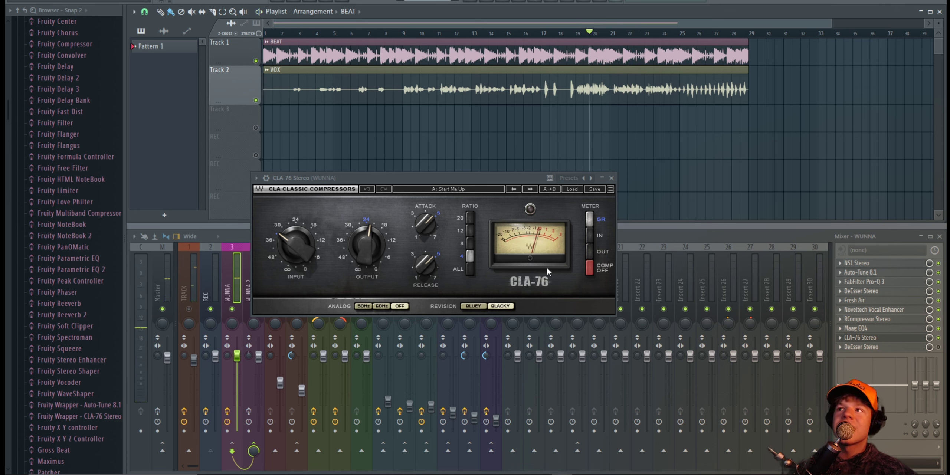
pyautogui.click(662, 28)
pyautogui.press('space')
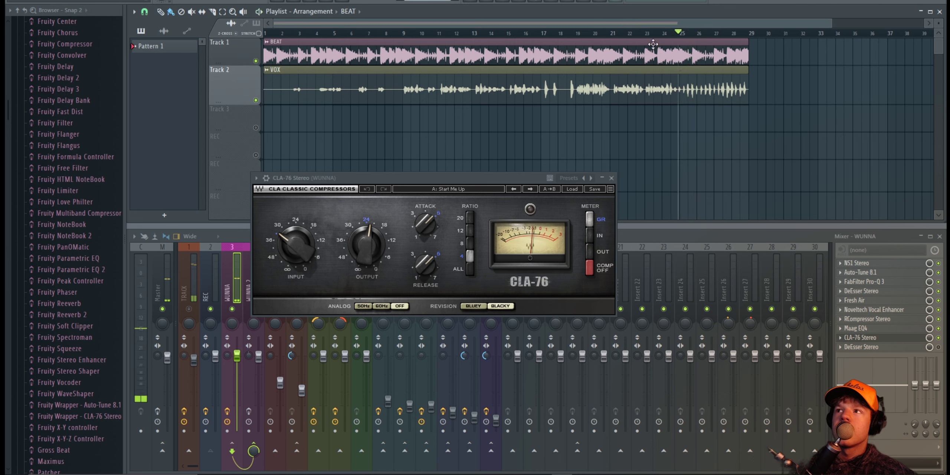
pyautogui.press('space')
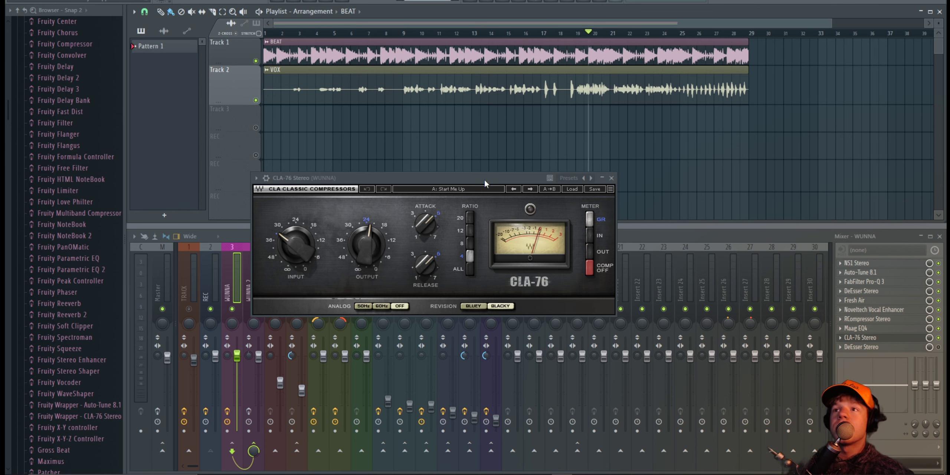
pyautogui.moveTo(485, 180); pyautogui.dragTo(488, 173)
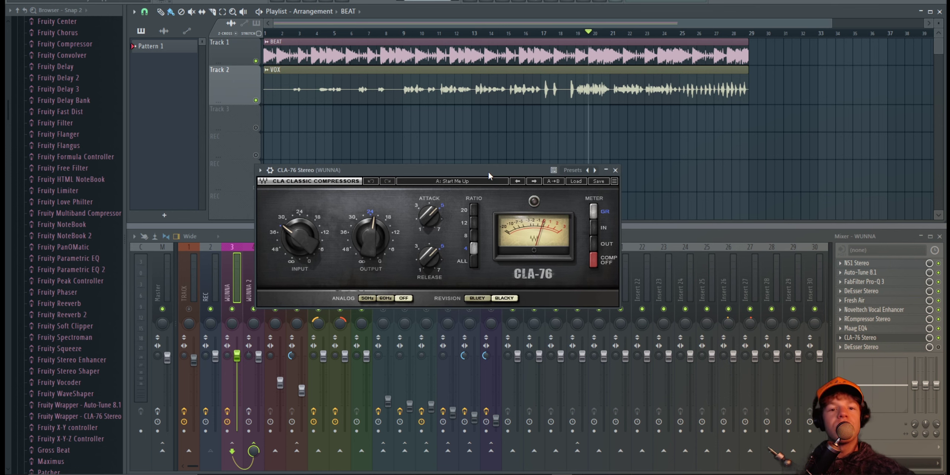
pyautogui.click(874, 339)
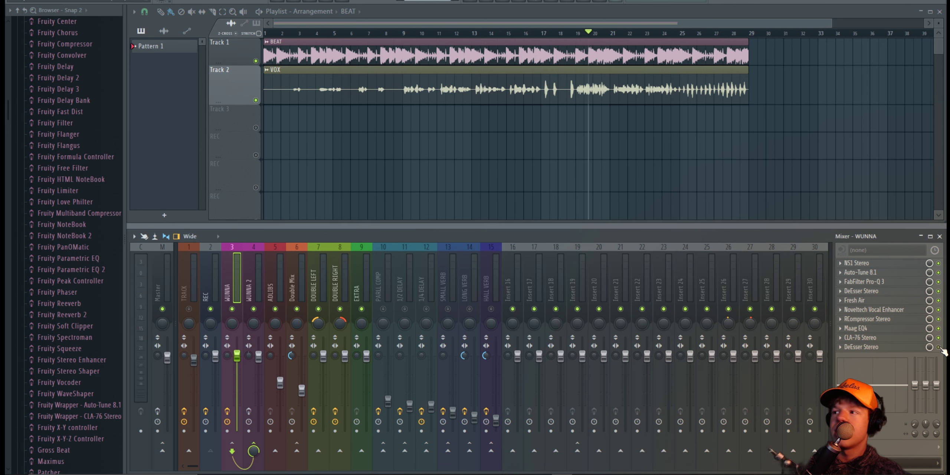
# Step: Select the WUNNA 2 track, play from bar 13, and bring up its C4 multiband
pyautogui.click(259, 258)
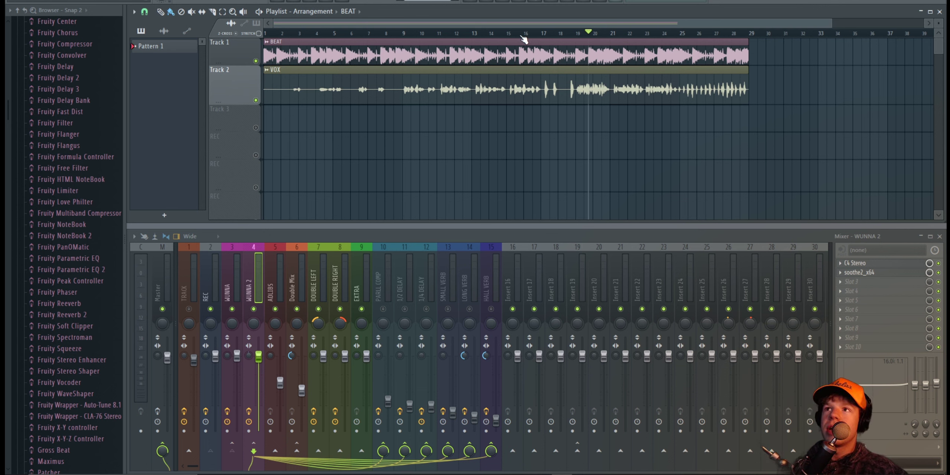
pyautogui.click(477, 34)
pyautogui.press('space')
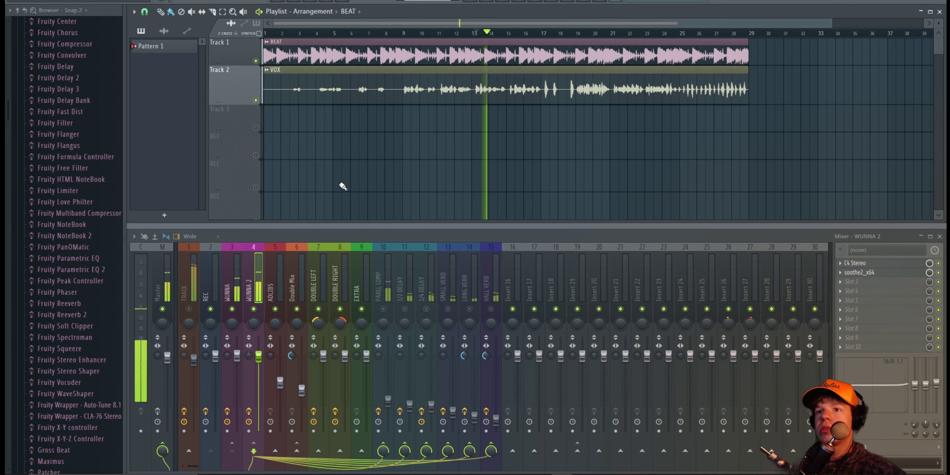
pyautogui.press('space')
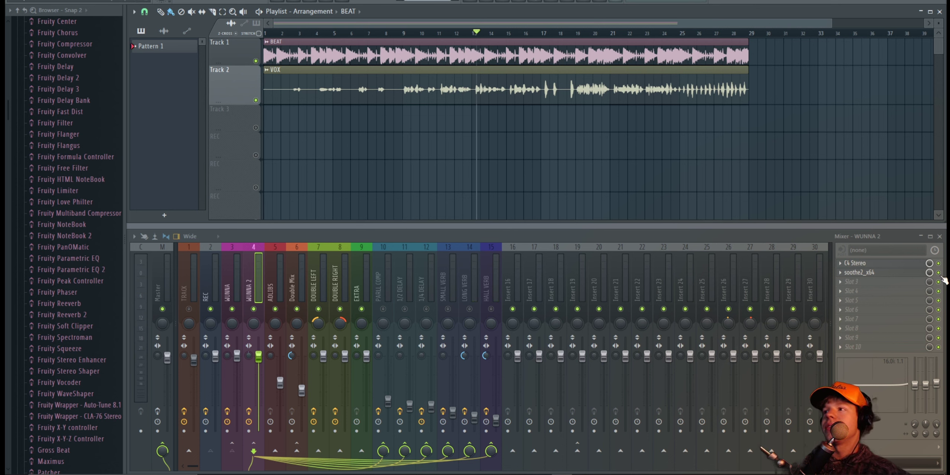
pyautogui.click(135, 236)
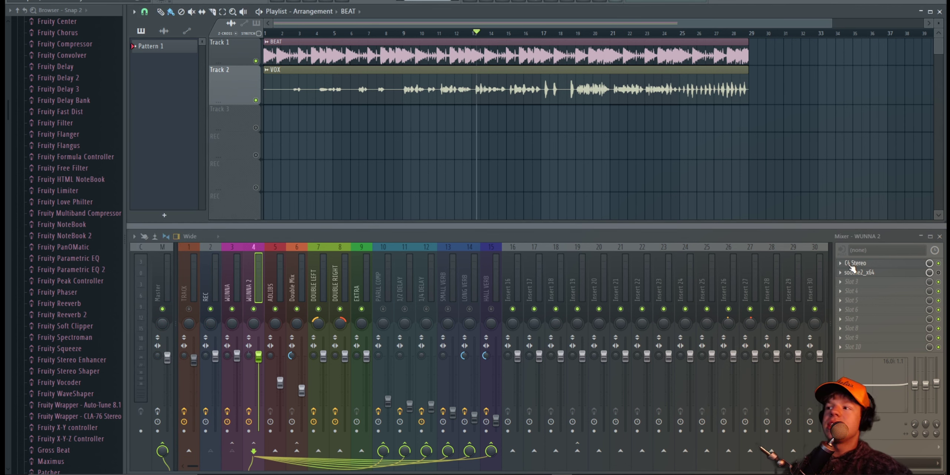
pyautogui.click(853, 264)
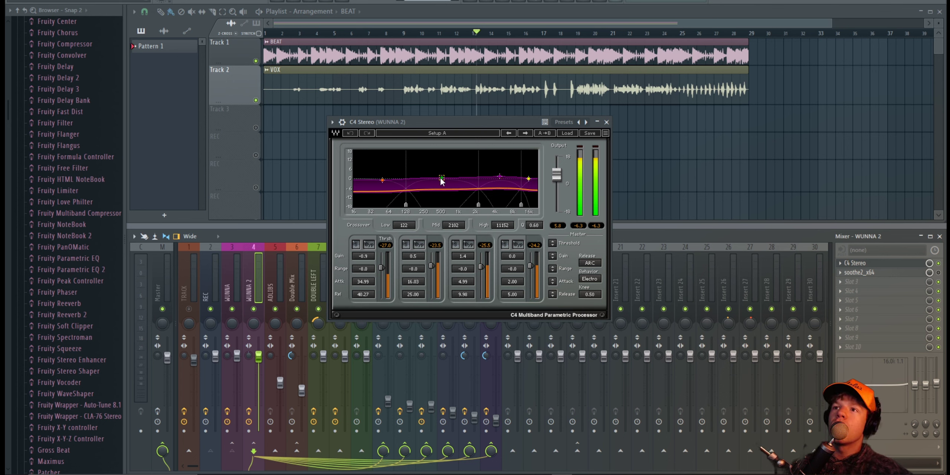
# Step: Audition the WUNNA 2 vocal through C4 with the TRACK beat channel re-enabled
pyautogui.moveTo(447, 122); pyautogui.dragTo(432, 131)
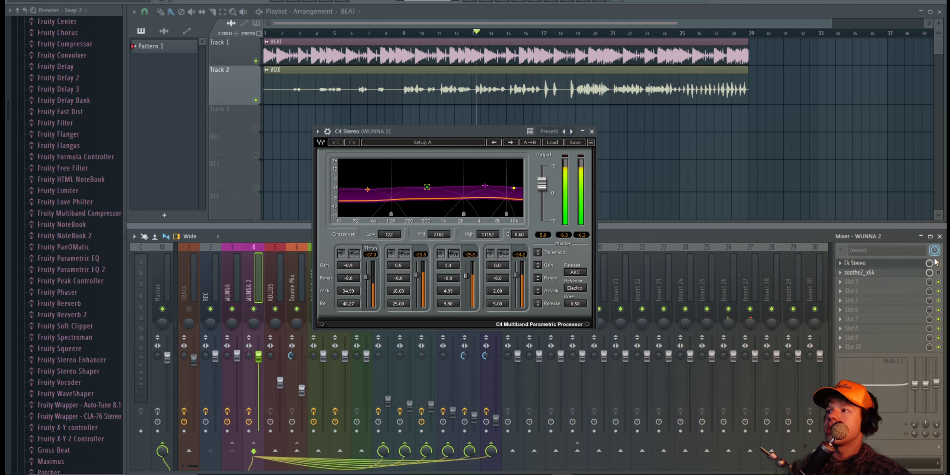
pyautogui.press('space')
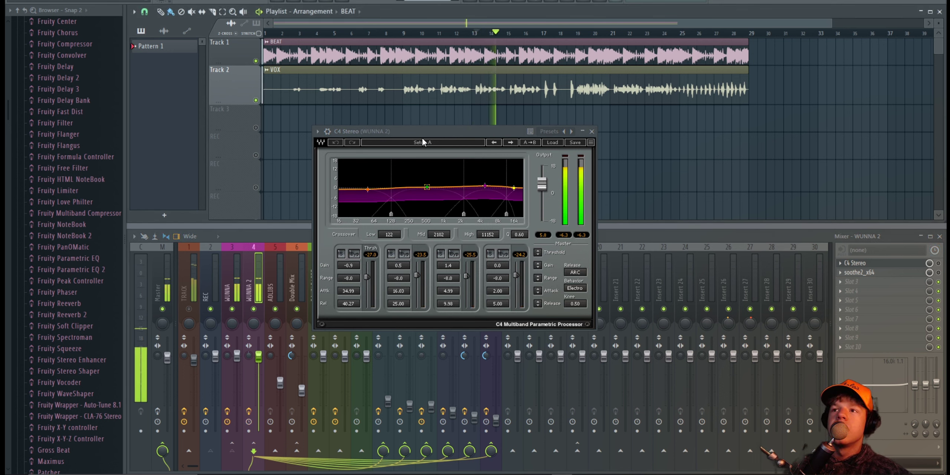
pyautogui.press('space')
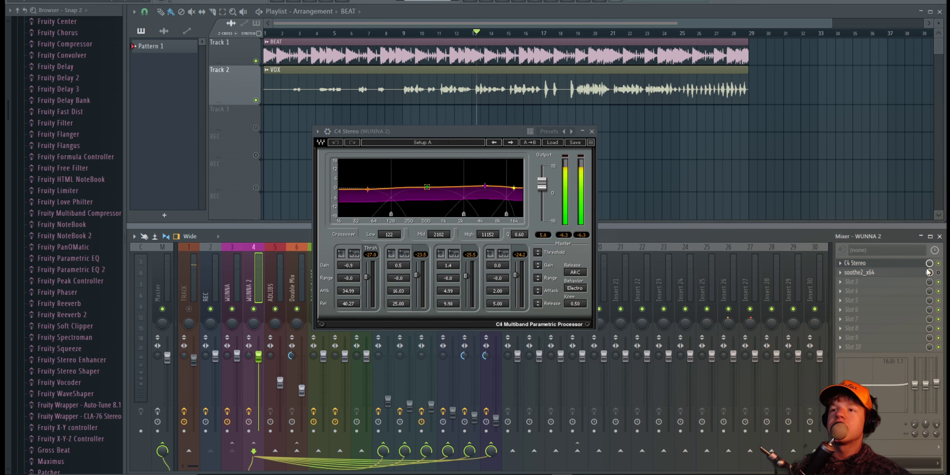
pyautogui.press('space')
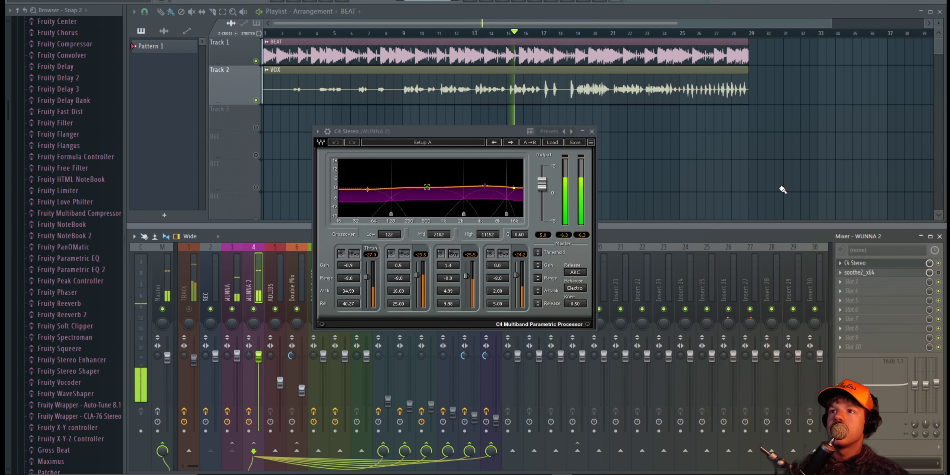
pyautogui.press('space')
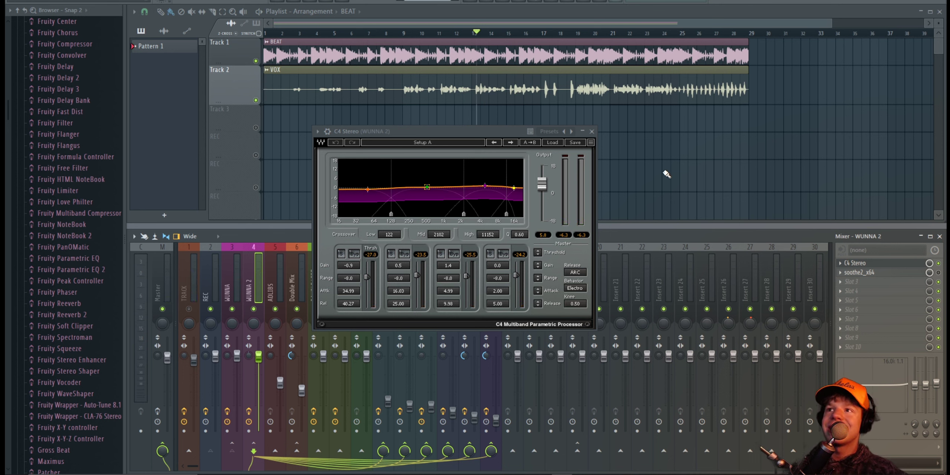
pyautogui.click(545, 179)
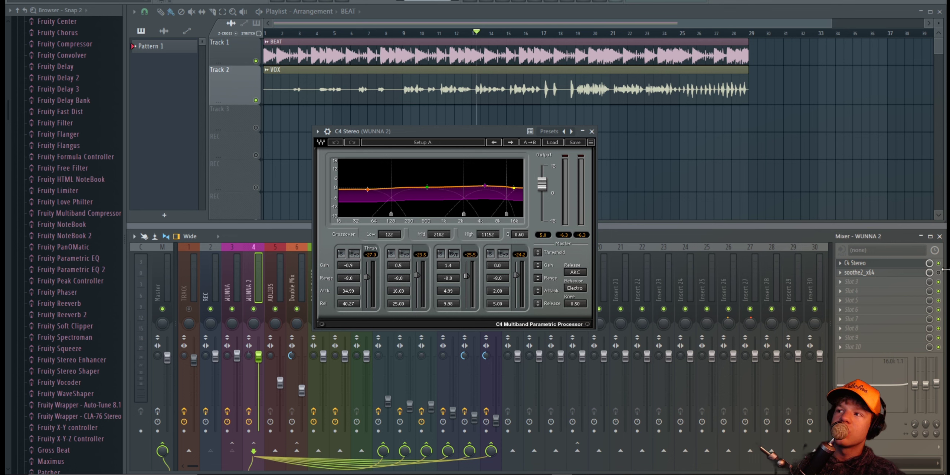
pyautogui.click(194, 313)
pyautogui.press('space')
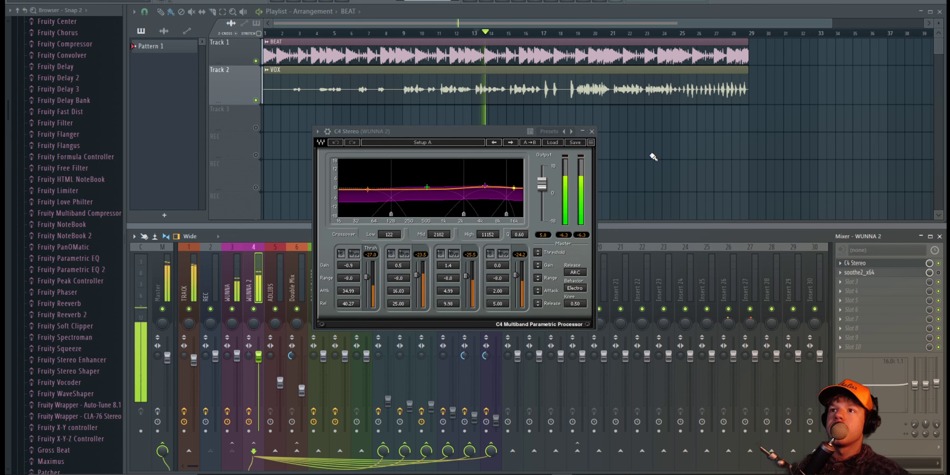
pyautogui.moveTo(486, 131); pyautogui.dragTo(497, 143)
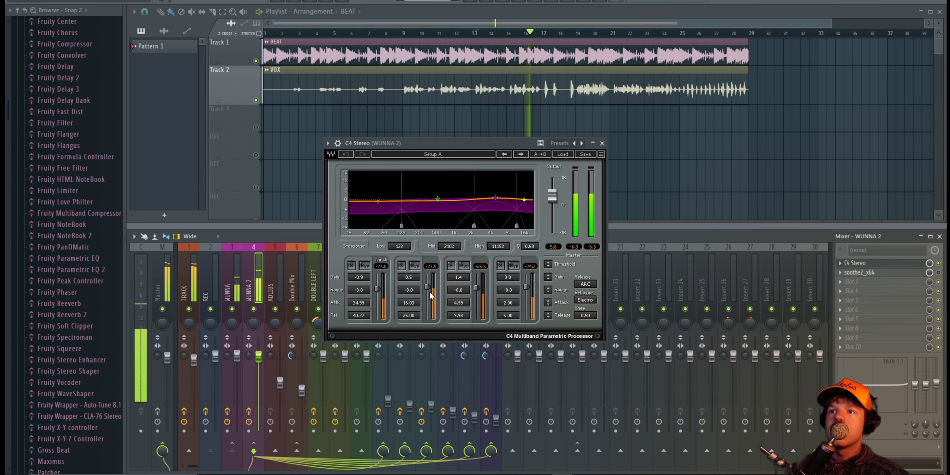
pyautogui.press('space')
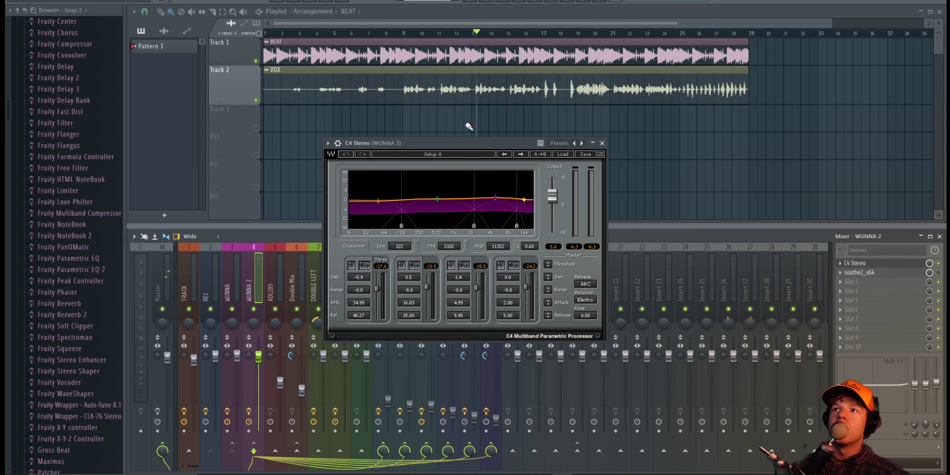
# Step: Adjust the C4 low-band gain while auditioning the vocal playback
pyautogui.click(406, 34)
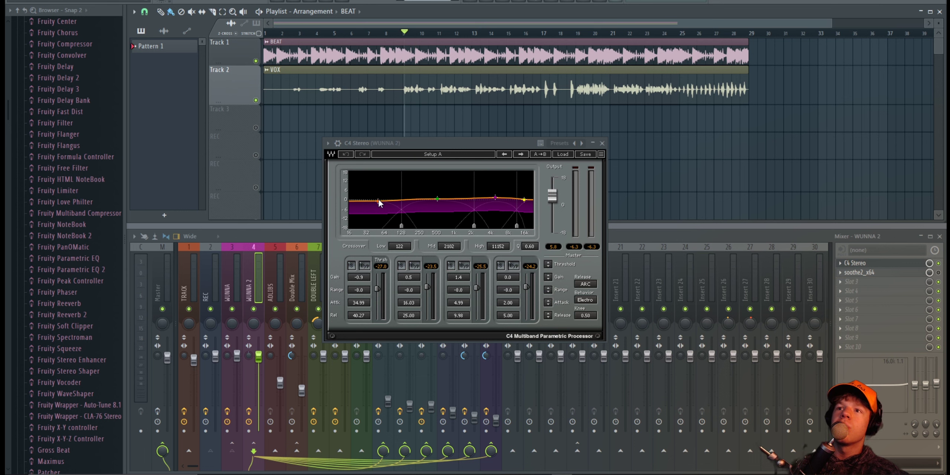
pyautogui.moveTo(377, 200); pyautogui.dragTo(378, 189)
pyautogui.press('space')
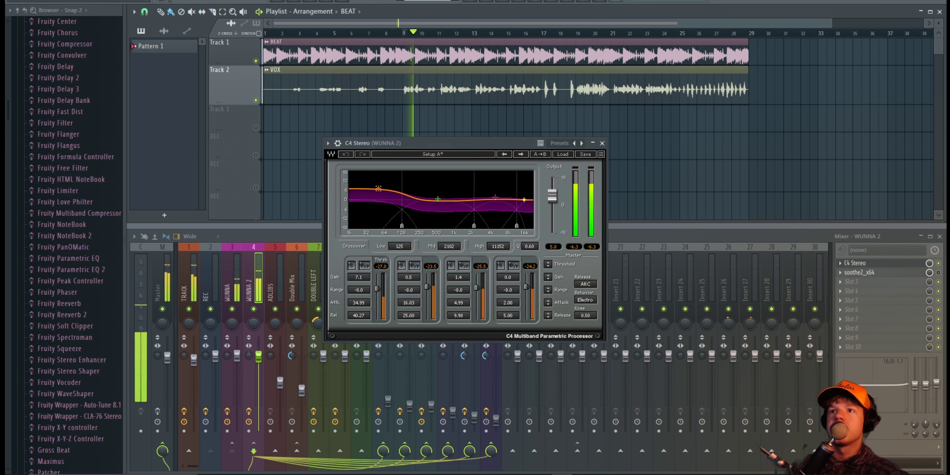
pyautogui.moveTo(377, 189); pyautogui.dragTo(379, 199)
pyautogui.press('space')
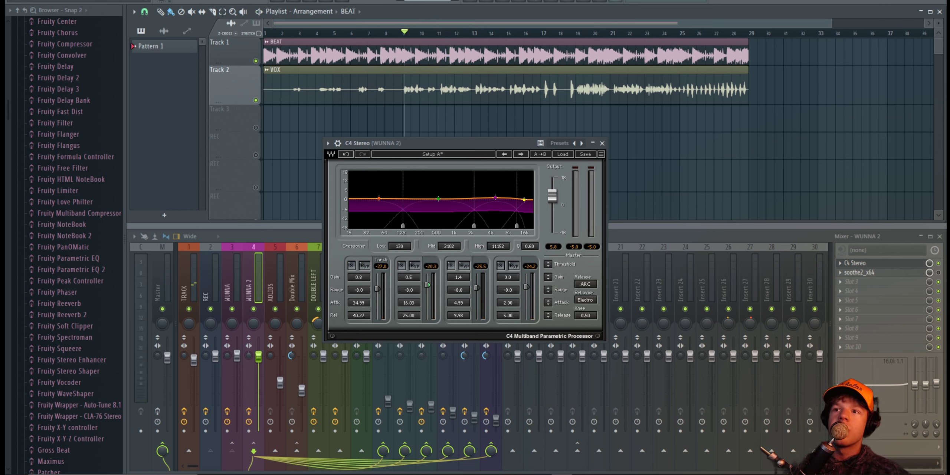
pyautogui.press('space')
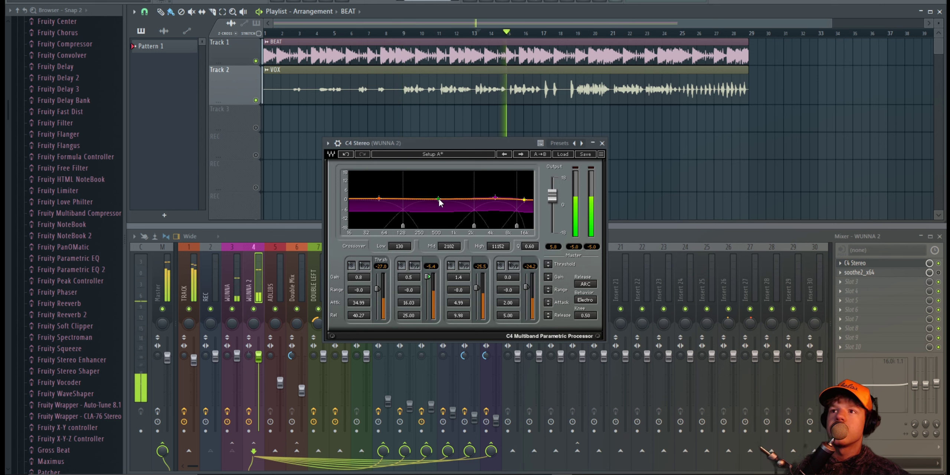
pyautogui.press('space')
# Step: Drop the low band below zero and shape the ~1.7 kHz mid band, soloing to check
pyautogui.moveTo(438, 197); pyautogui.dragTo(437, 197)
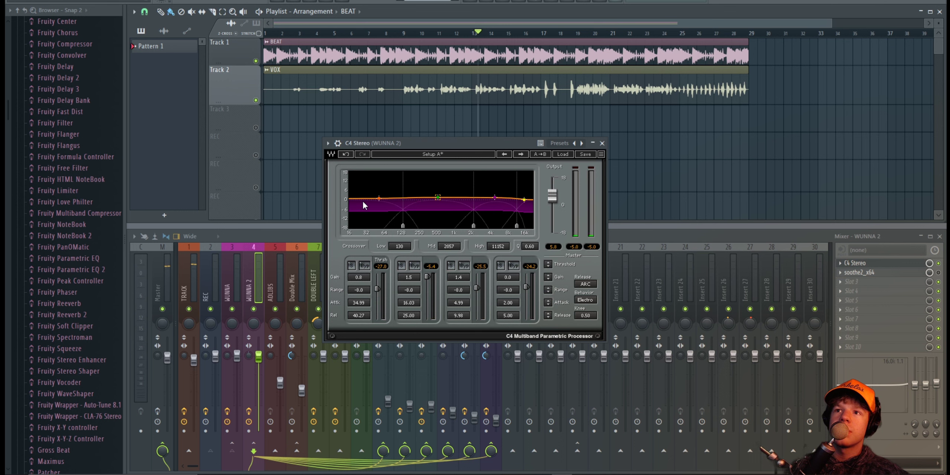
pyautogui.moveTo(378, 198); pyautogui.dragTo(378, 203)
pyautogui.press('space')
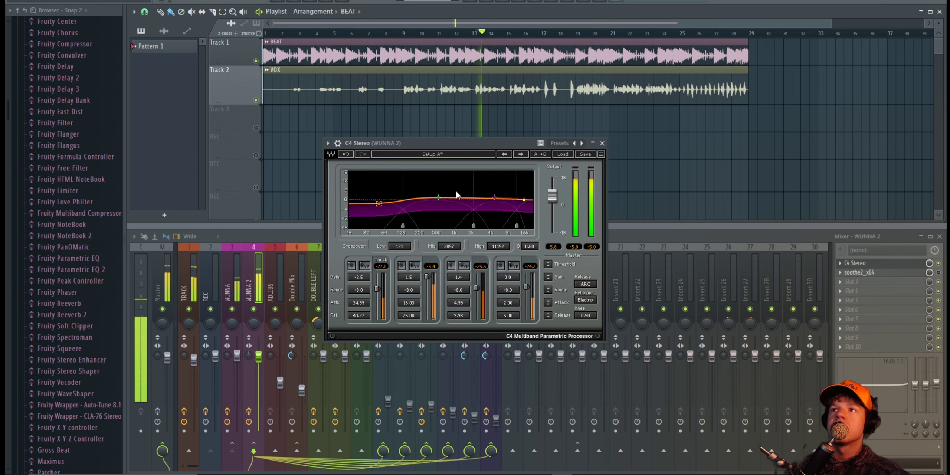
pyautogui.moveTo(439, 197)
pyautogui.mouseDown()
pyautogui.moveTo(437, 174)
pyautogui.moveTo(436, 200)
pyautogui.mouseUp()
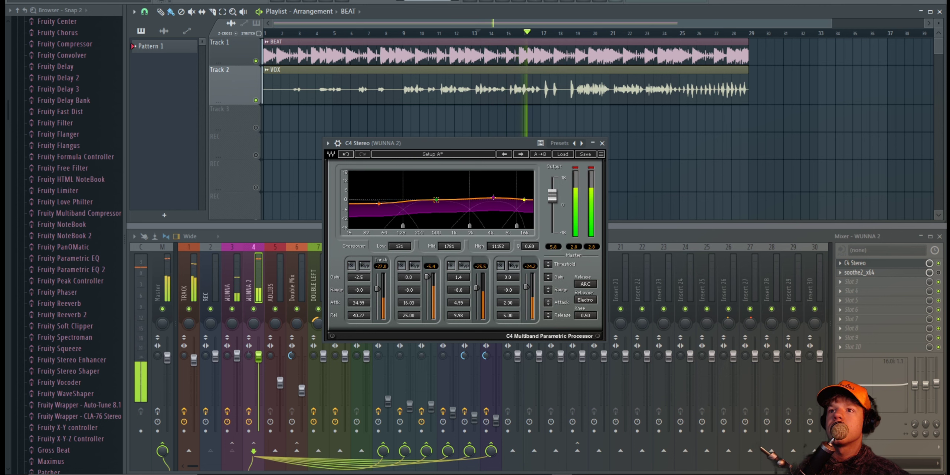
pyautogui.click(401, 265)
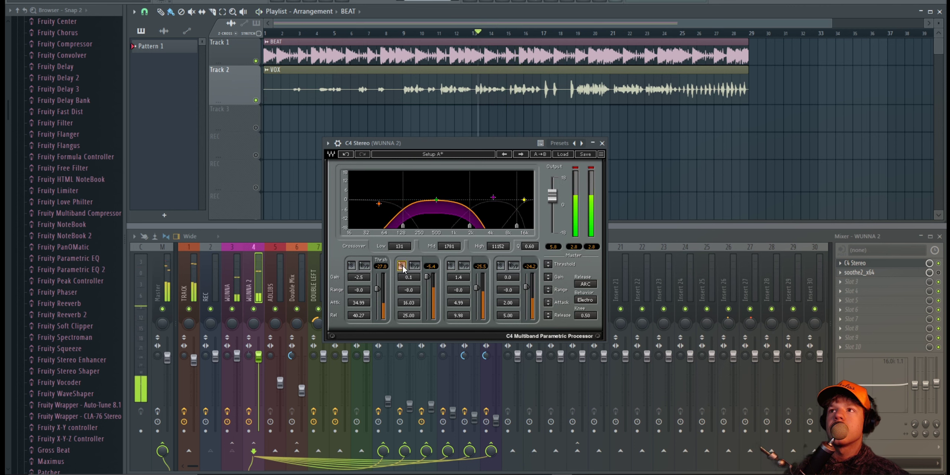
pyautogui.click(402, 267)
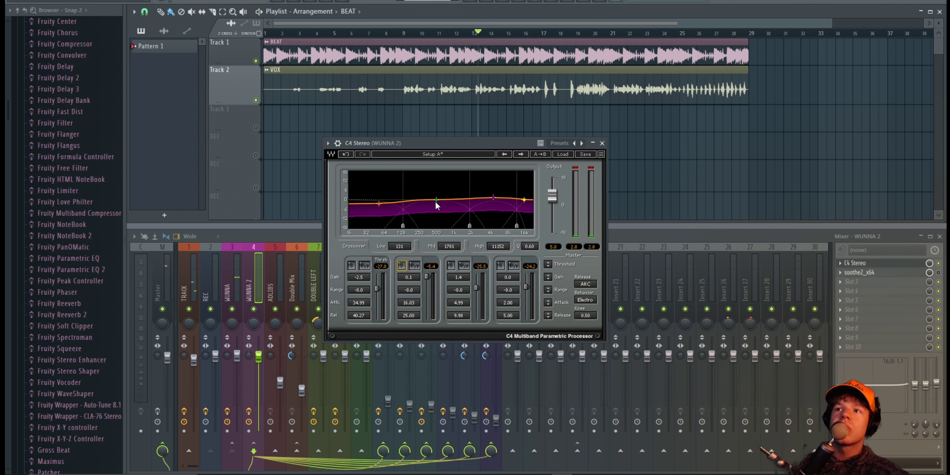
pyautogui.moveTo(436, 201); pyautogui.dragTo(437, 198)
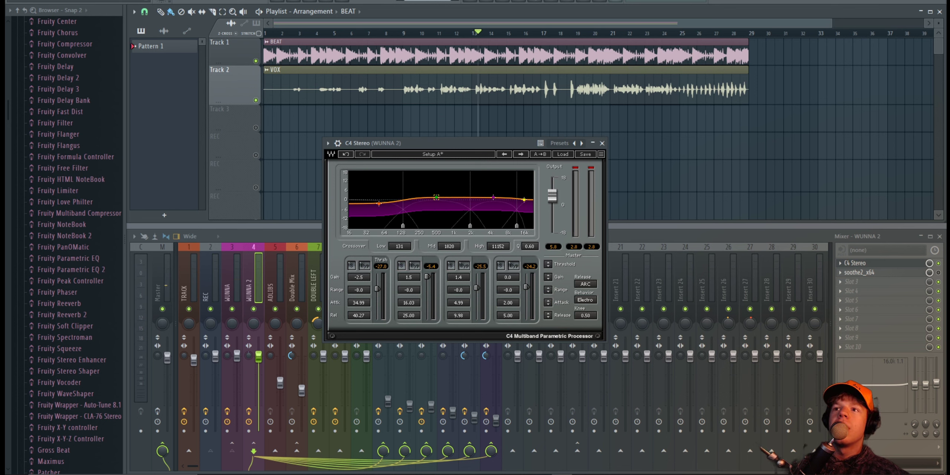
pyautogui.moveTo(495, 209); pyautogui.dragTo(495, 211)
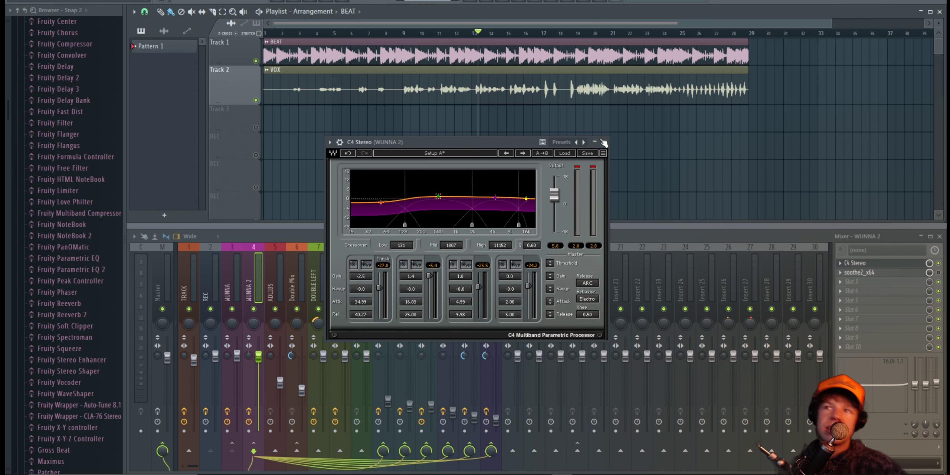
pyautogui.moveTo(439, 194); pyautogui.dragTo(438, 193)
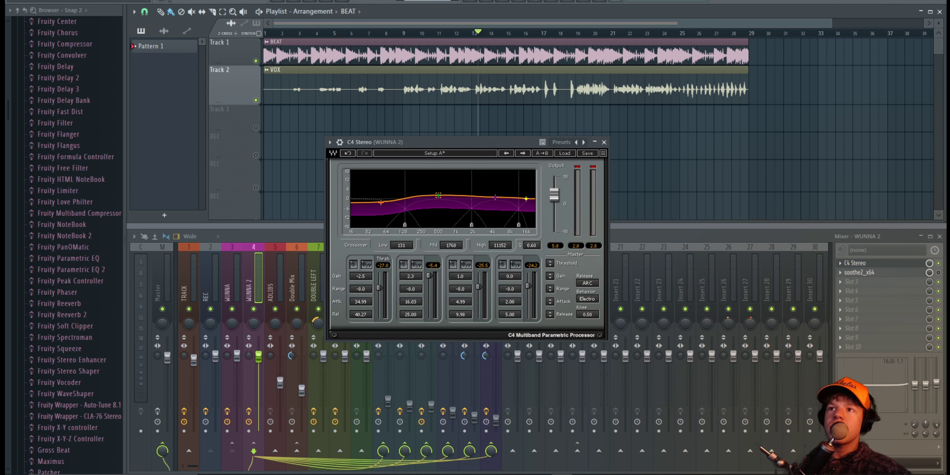
pyautogui.moveTo(438, 194); pyautogui.dragTo(438, 196)
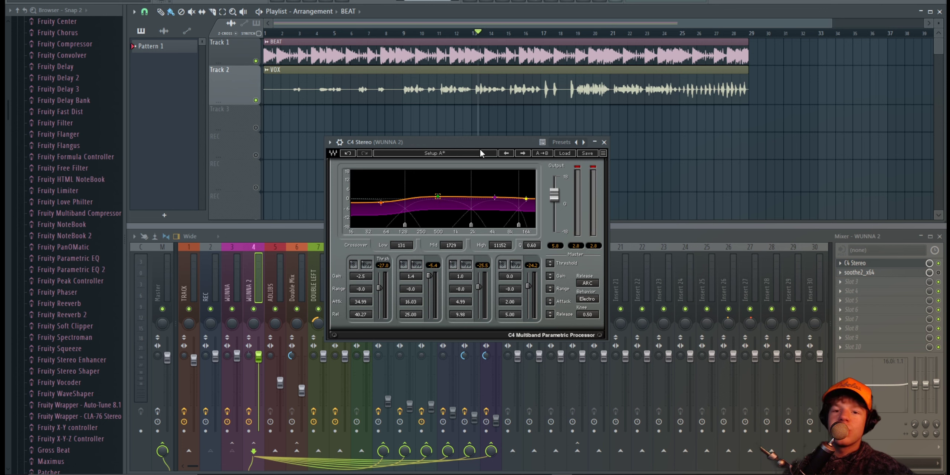
# Step: Lower the C4 mid-band threshold while playing from bar 13, then close C4
pyautogui.moveTo(480, 150); pyautogui.dragTo(490, 140)
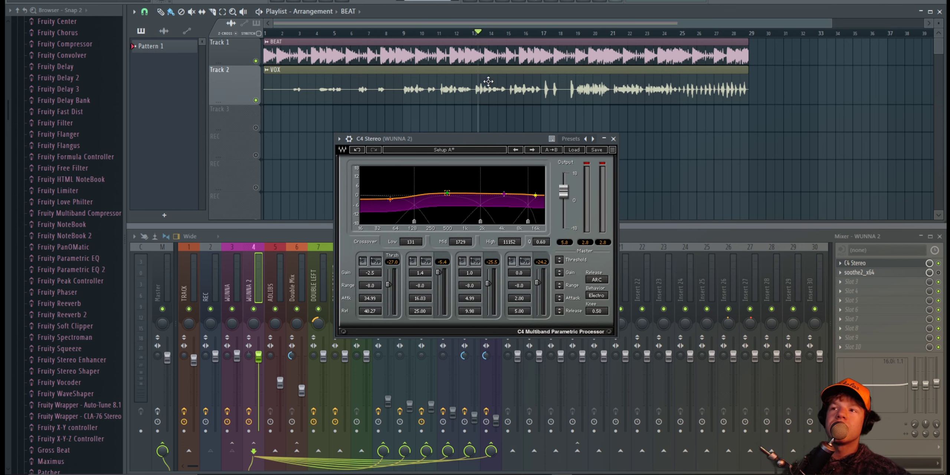
pyautogui.click(470, 33)
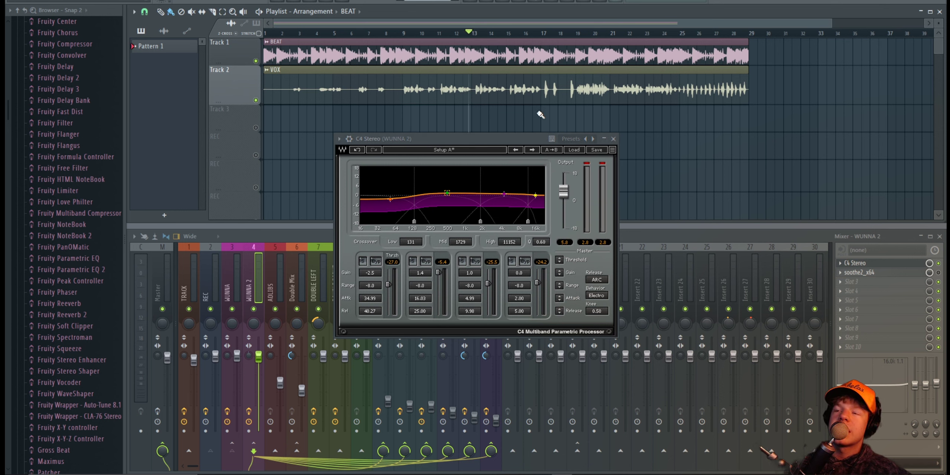
pyautogui.press('space')
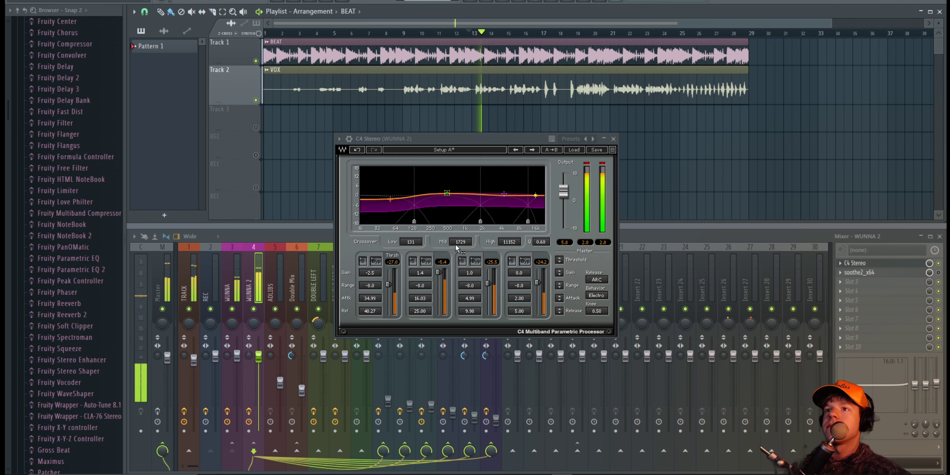
pyautogui.moveTo(439, 272); pyautogui.dragTo(439, 285)
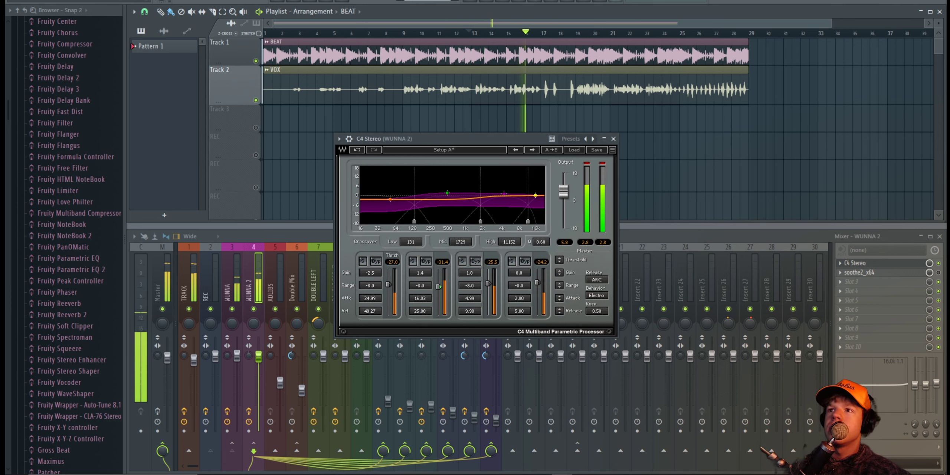
pyautogui.press('space')
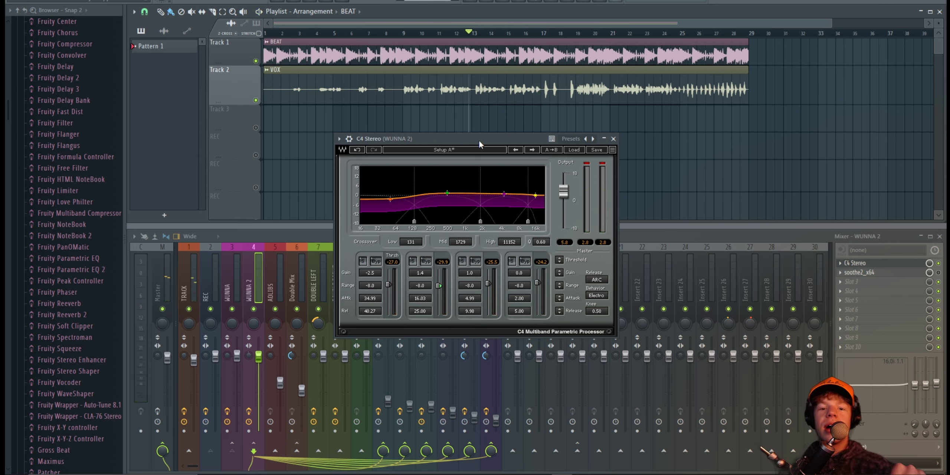
pyautogui.moveTo(479, 140); pyautogui.dragTo(484, 147)
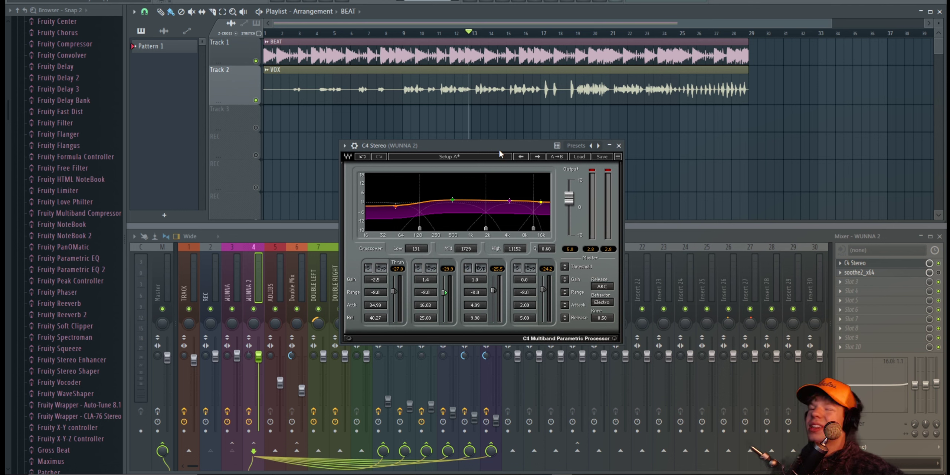
pyautogui.click(855, 266)
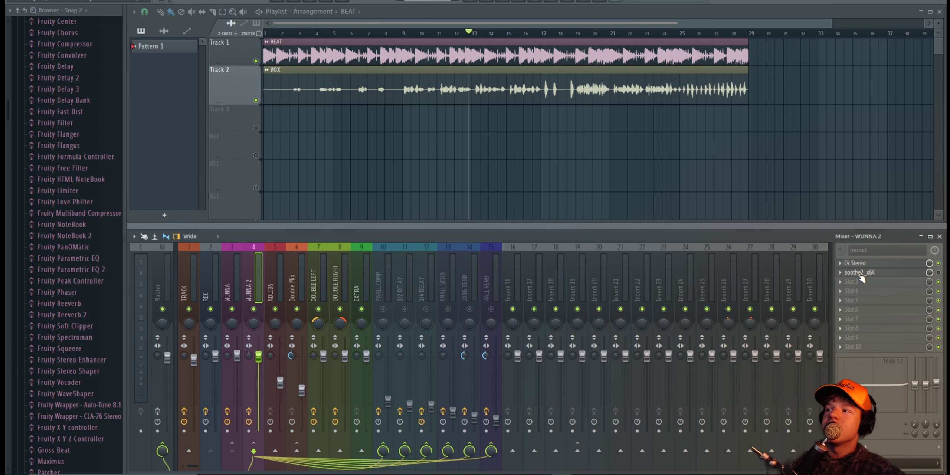
# Step: Show WUNNA 2's soothe2 De-honk curve, moving its window clear of the tracks
pyautogui.click(861, 273)
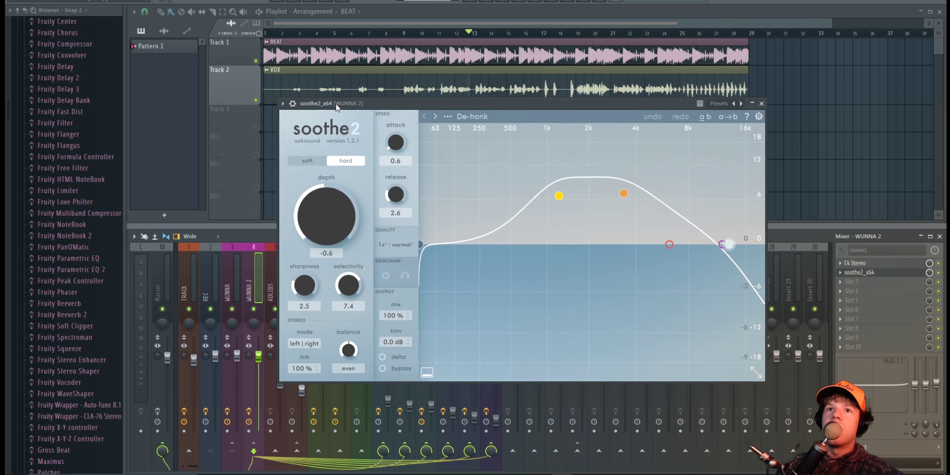
pyautogui.moveTo(177, 45); pyautogui.dragTo(286, 147)
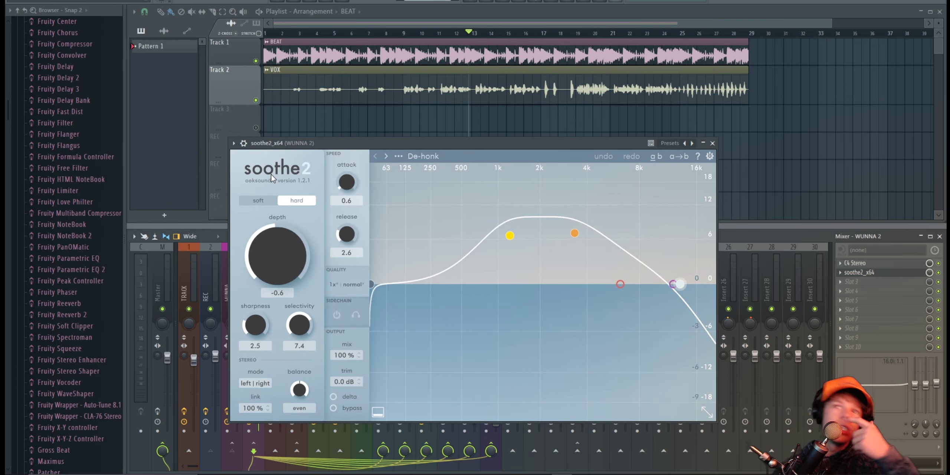
pyautogui.moveTo(424, 142); pyautogui.dragTo(403, 135)
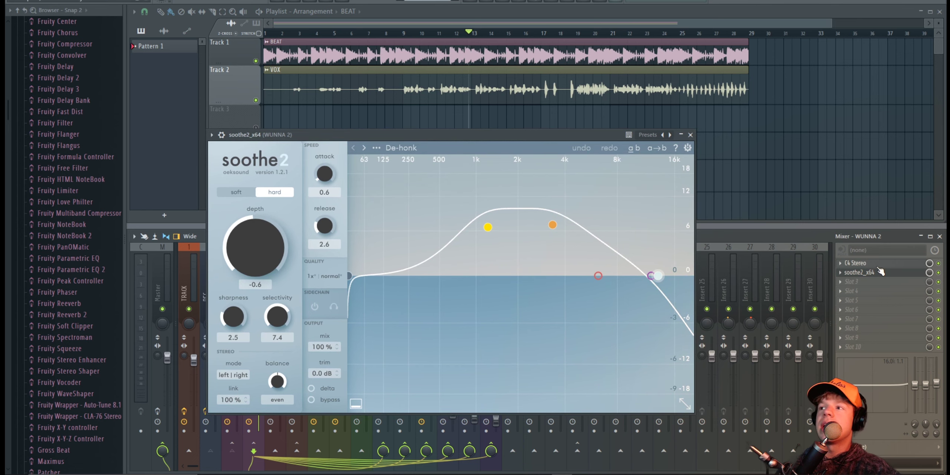
pyautogui.click(851, 282)
pyautogui.press('Escape')
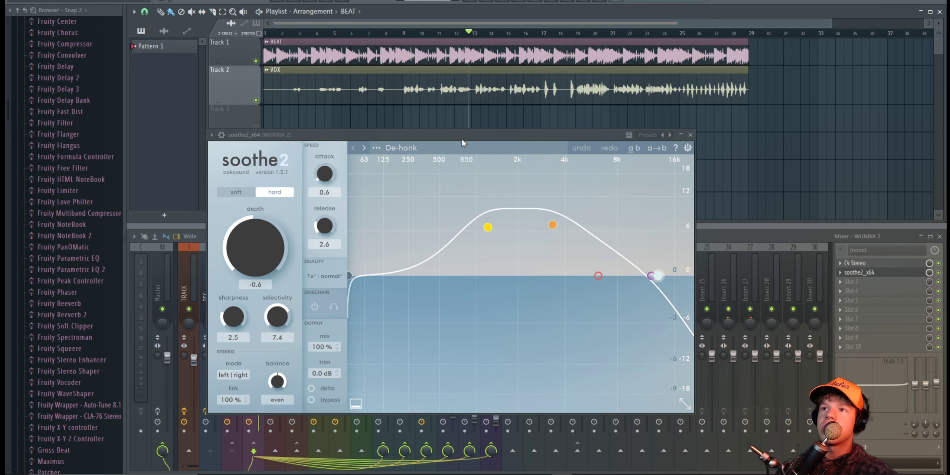
pyautogui.moveTo(353, 135); pyautogui.dragTo(375, 138)
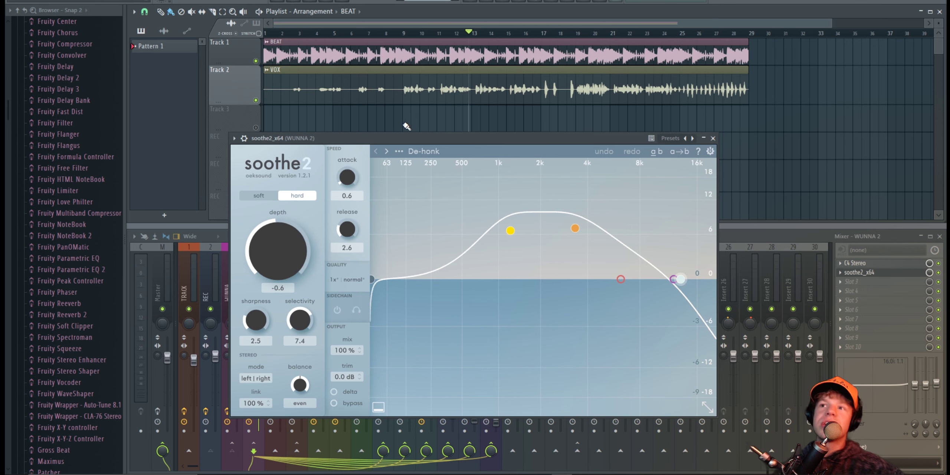
# Step: Play from bar 8, set soothe2 depth to 18, and move the first band to ~594 Hz
pyautogui.click(401, 33)
pyautogui.press('space')
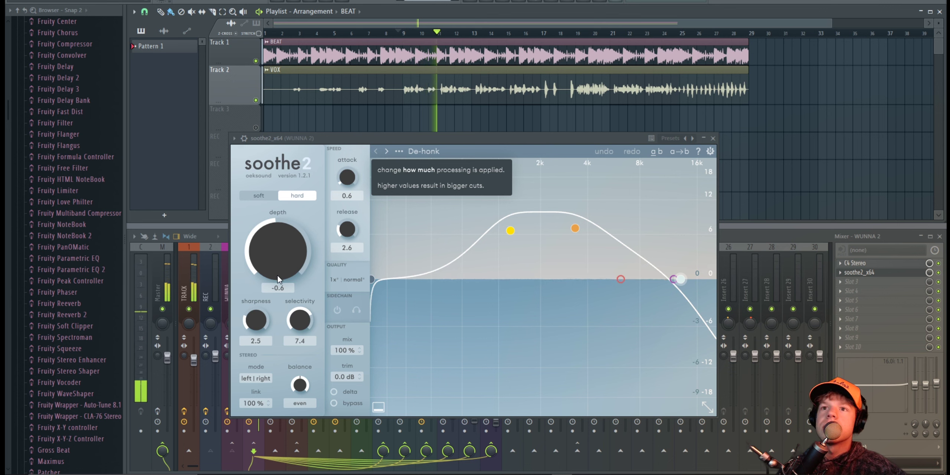
pyautogui.moveTo(278, 279); pyautogui.dragTo(290, 138)
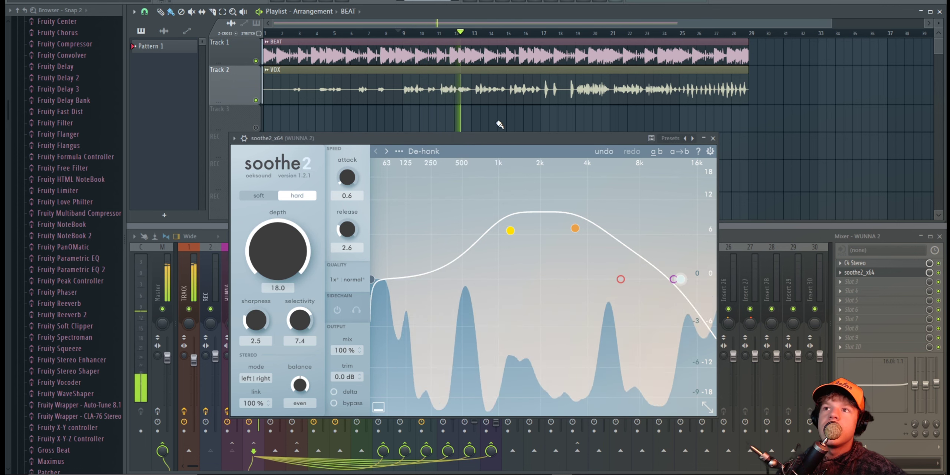
pyautogui.press('space')
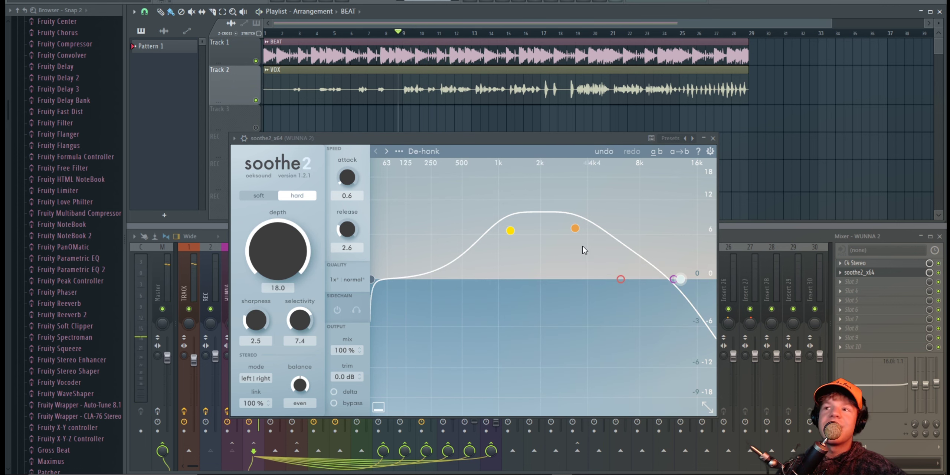
pyautogui.moveTo(510, 230)
pyautogui.mouseDown()
pyautogui.moveTo(470, 230)
pyautogui.moveTo(481, 222)
pyautogui.mouseUp()
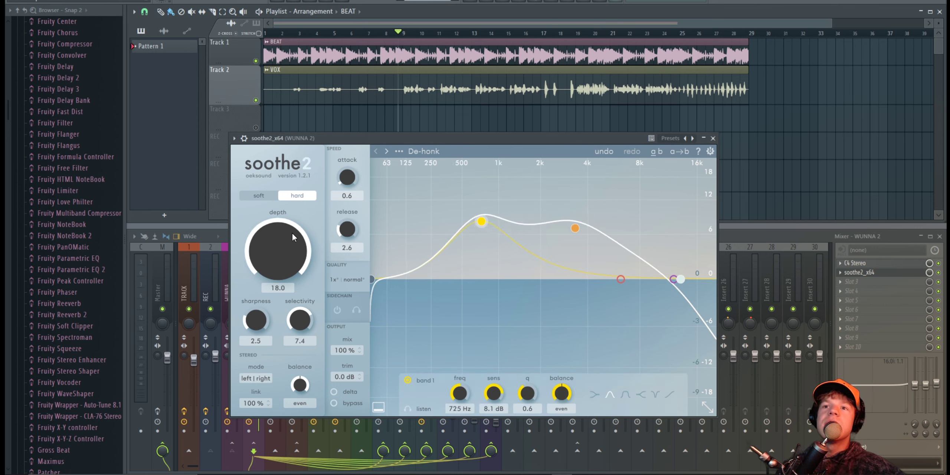
pyautogui.moveTo(278, 250)
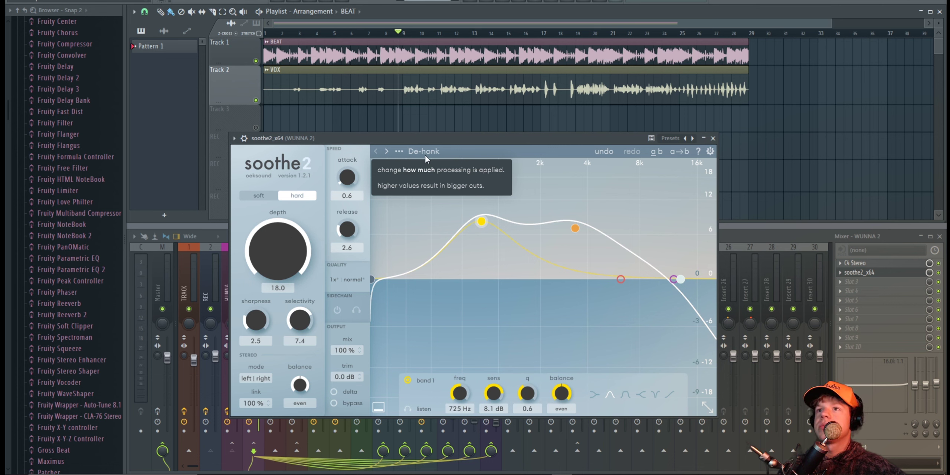
# Step: Mute the BEAT track and sweep soothe2 depth down to 1.3 during playback
pyautogui.press('space')
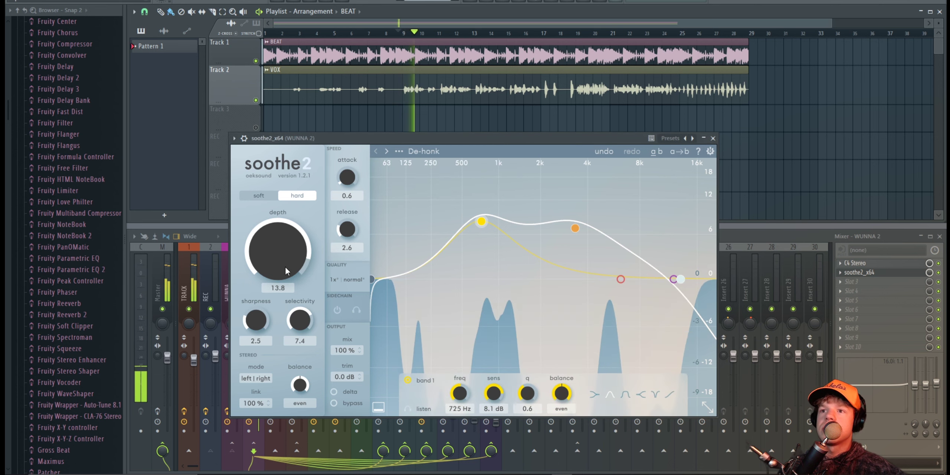
pyautogui.moveTo(290, 249); pyautogui.dragTo(275, 346)
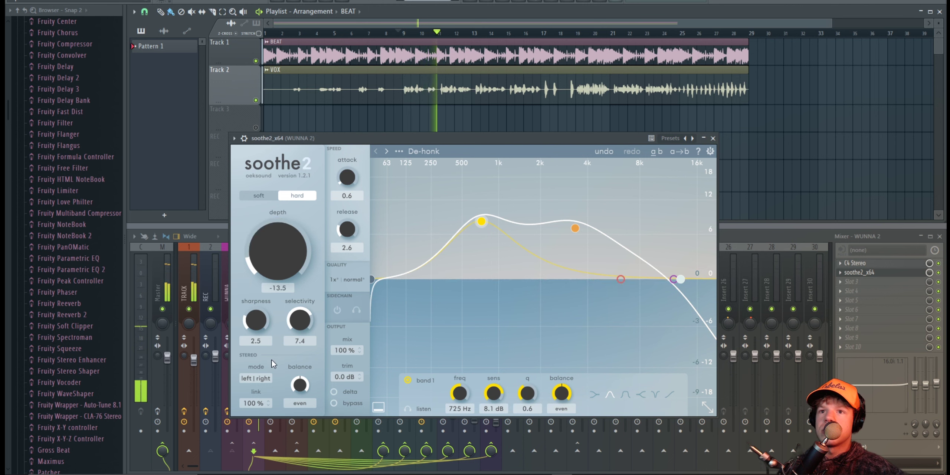
pyautogui.click(256, 60)
pyautogui.moveTo(278, 270); pyautogui.dragTo(285, 229)
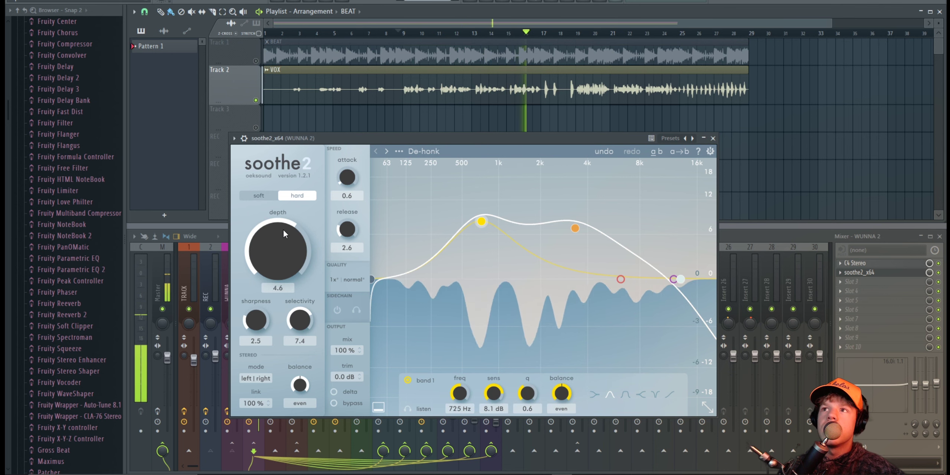
pyautogui.moveTo(284, 229); pyautogui.dragTo(282, 234)
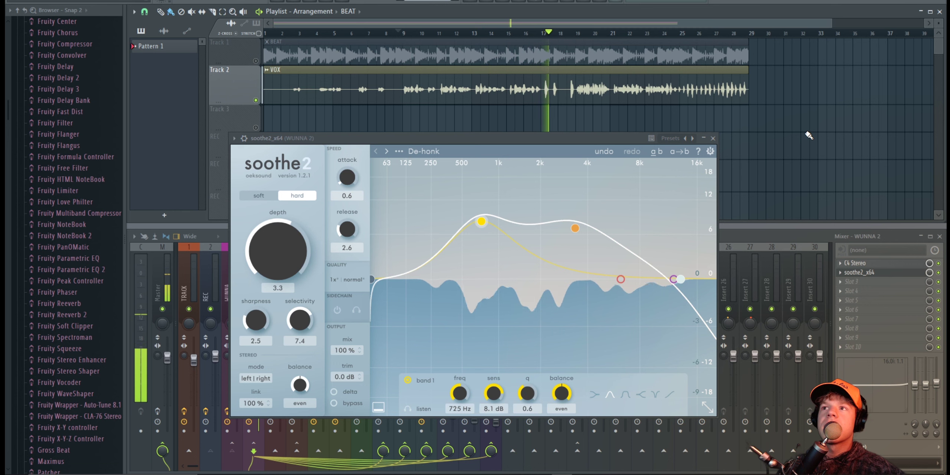
pyautogui.press('space')
pyautogui.moveTo(311, 251); pyautogui.dragTo(290, 267)
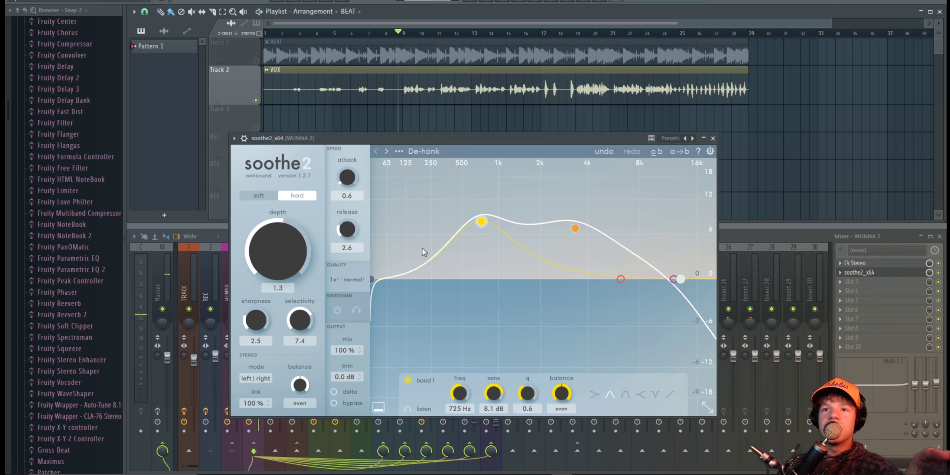
# Step: Switch between the C4 Stereo and soothe2 windows, ending with soothe2 closed
pyautogui.click(855, 263)
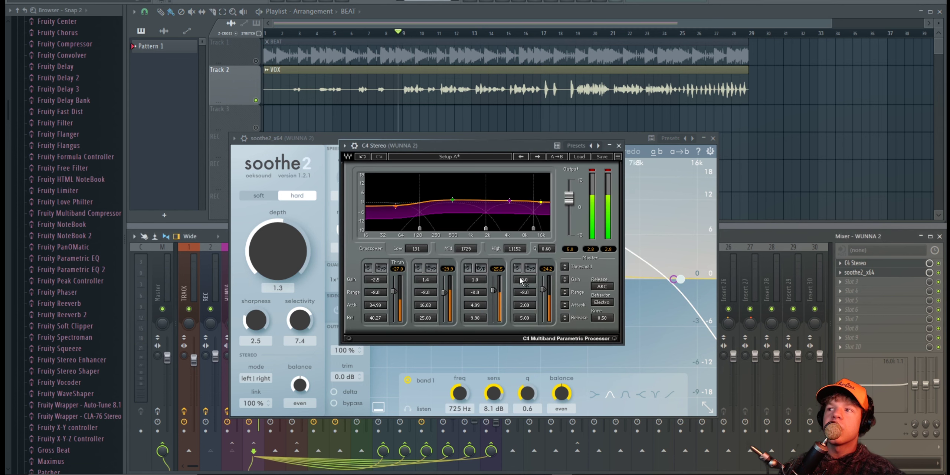
pyautogui.click(619, 146)
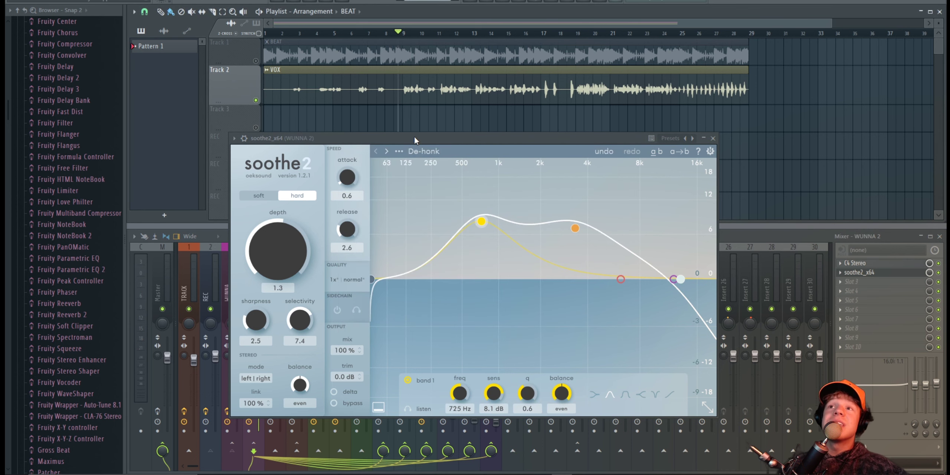
pyautogui.moveTo(415, 141); pyautogui.dragTo(398, 140)
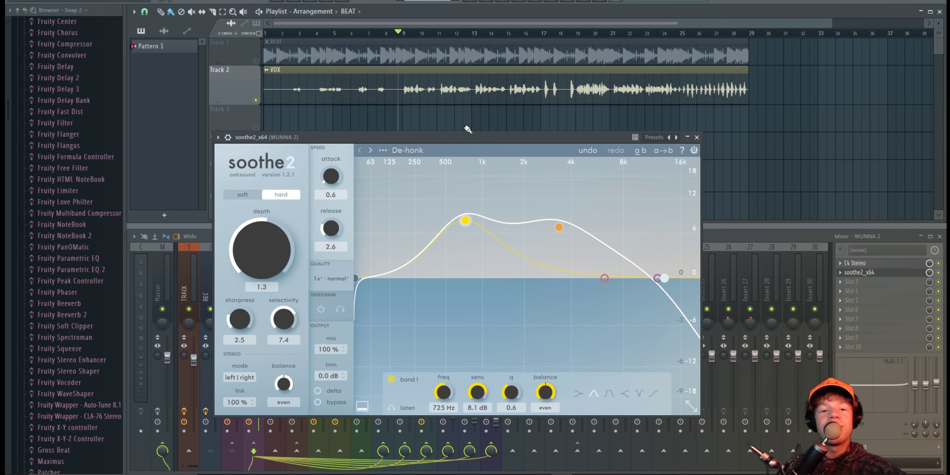
pyautogui.click(859, 272)
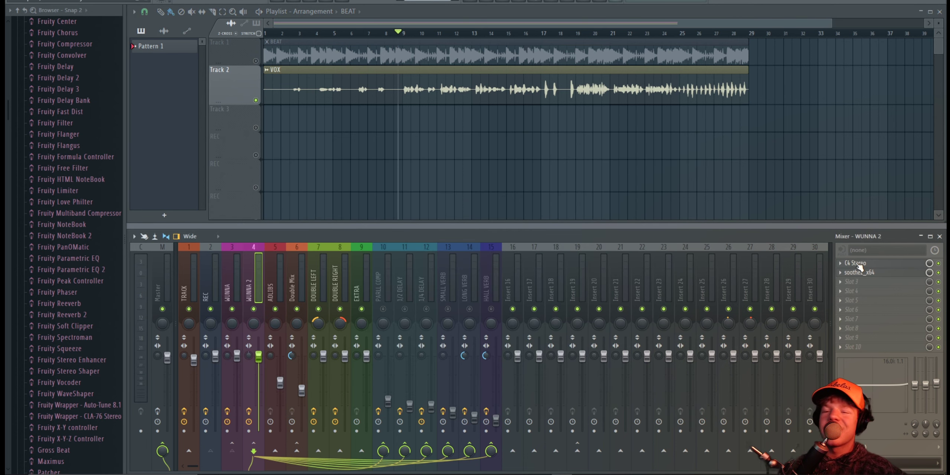
pyautogui.click(853, 263)
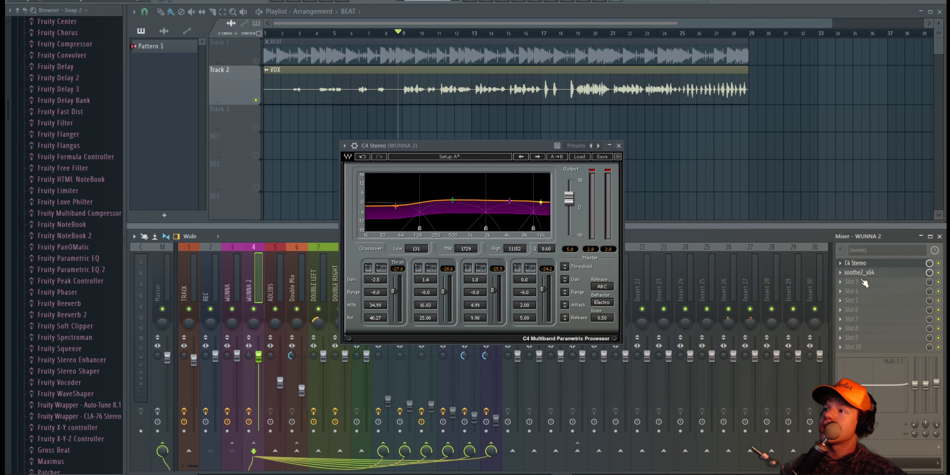
pyautogui.click(865, 272)
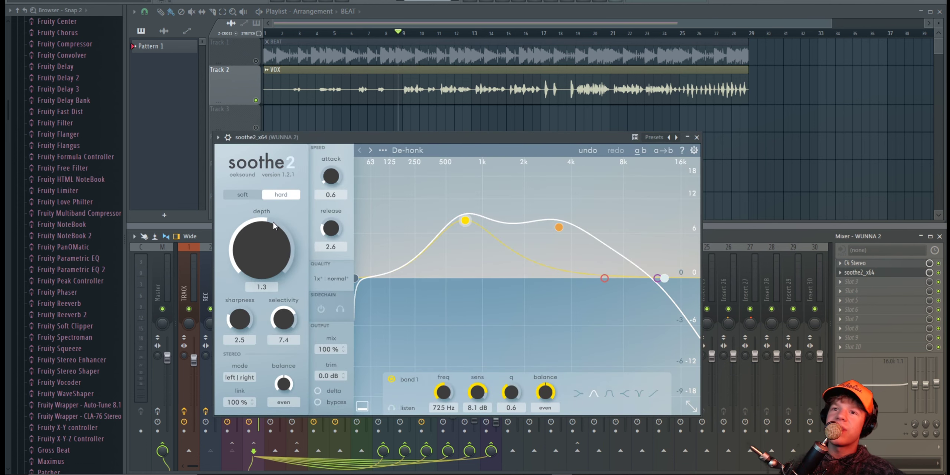
pyautogui.click(696, 137)
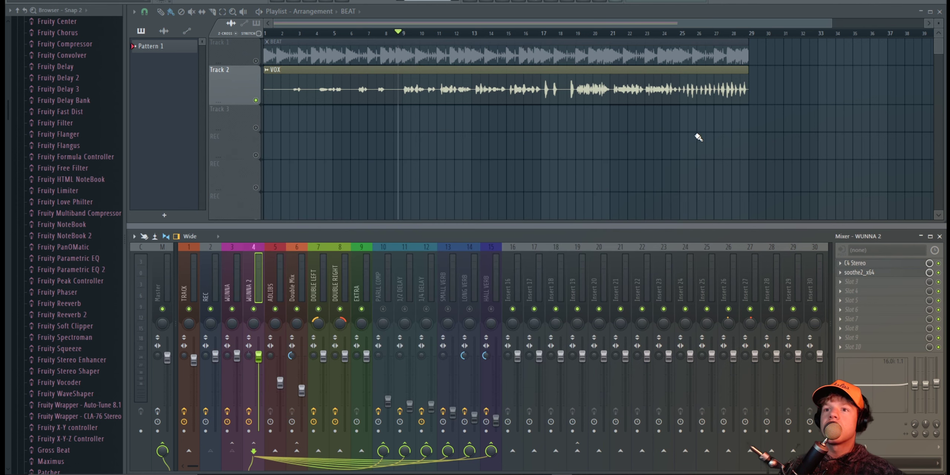
# Step: Set the C4 low-band gain to -1.9 and close the C4 Stereo window
pyautogui.click(858, 264)
pyautogui.click(861, 265)
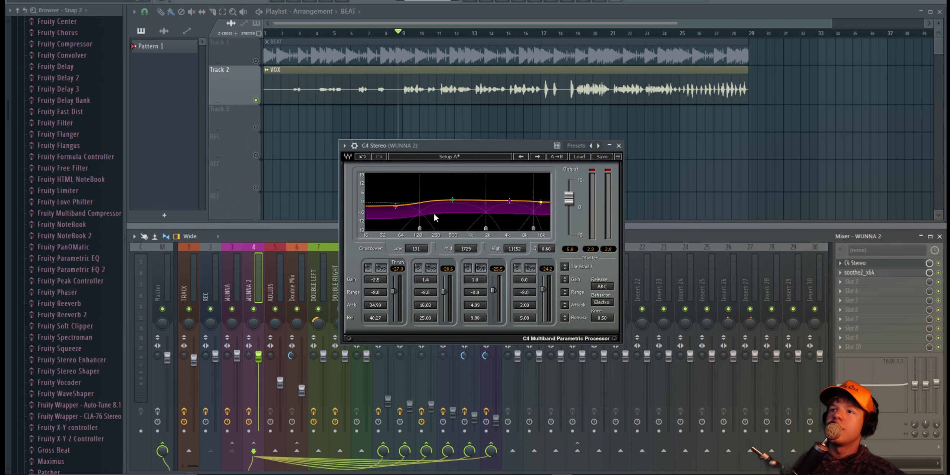
pyautogui.moveTo(396, 207); pyautogui.dragTo(395, 205)
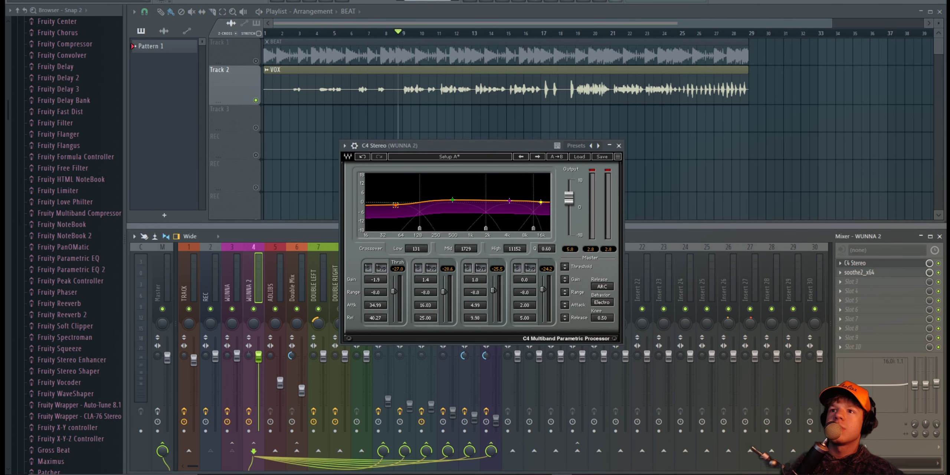
pyautogui.click(609, 145)
pyautogui.click(618, 146)
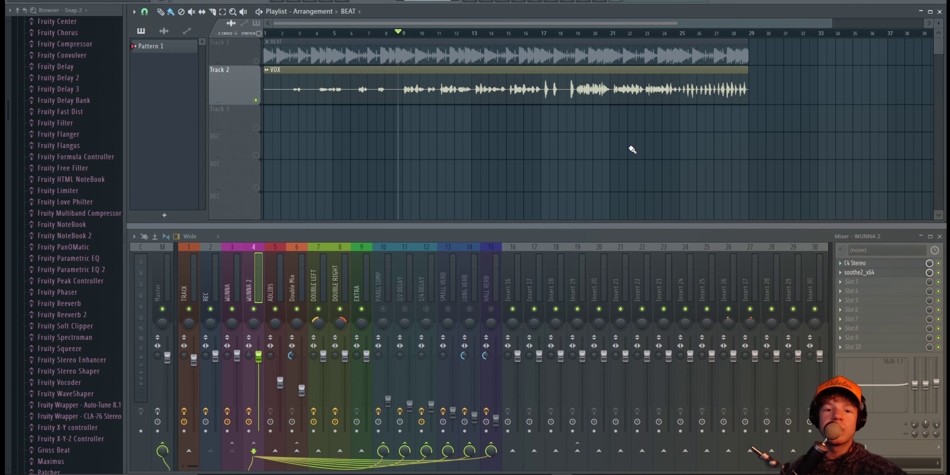
pyautogui.click(235, 446)
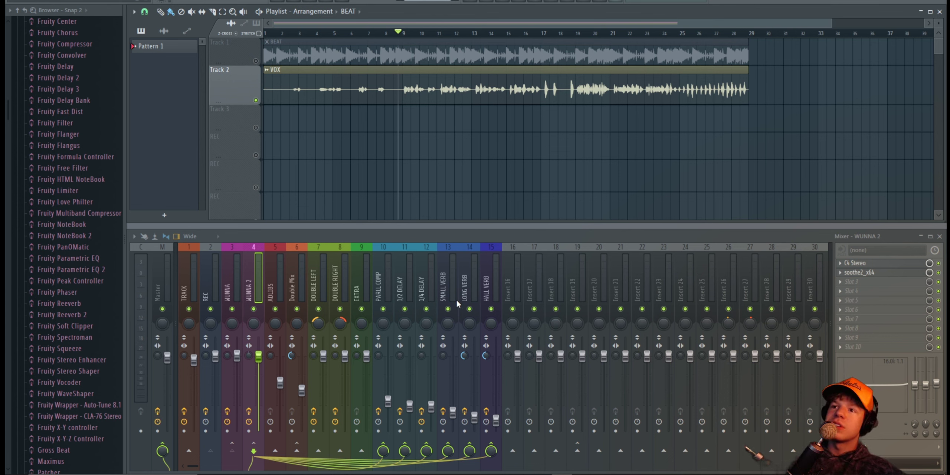
# Step: Select mixer insert 12, the 1/4 DELAY send with H-Delay and RCompressor
pyautogui.click(430, 288)
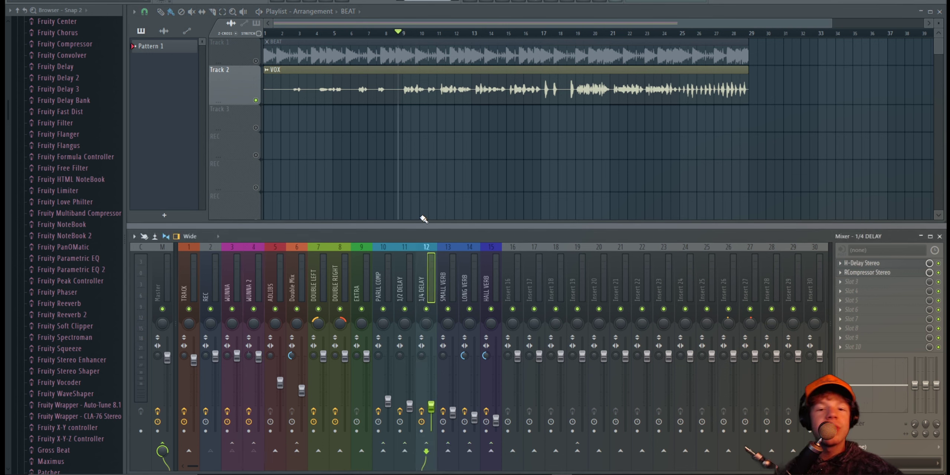
pyautogui.click(867, 265)
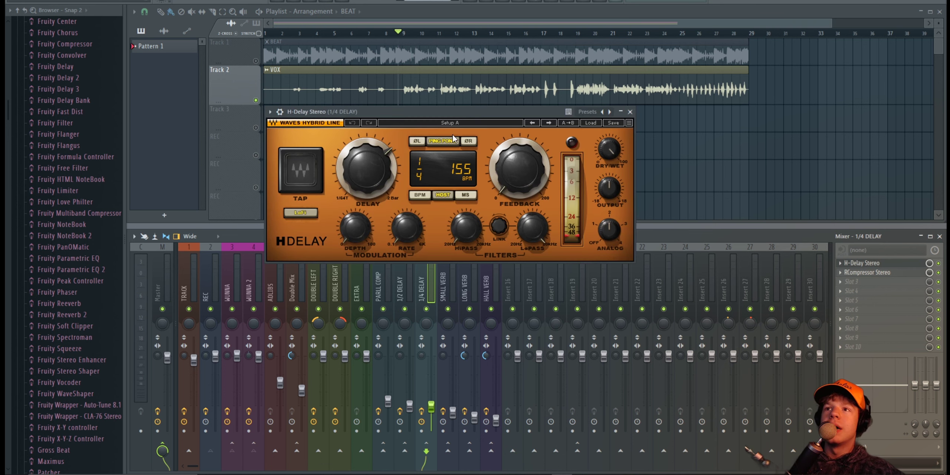
pyautogui.click(867, 273)
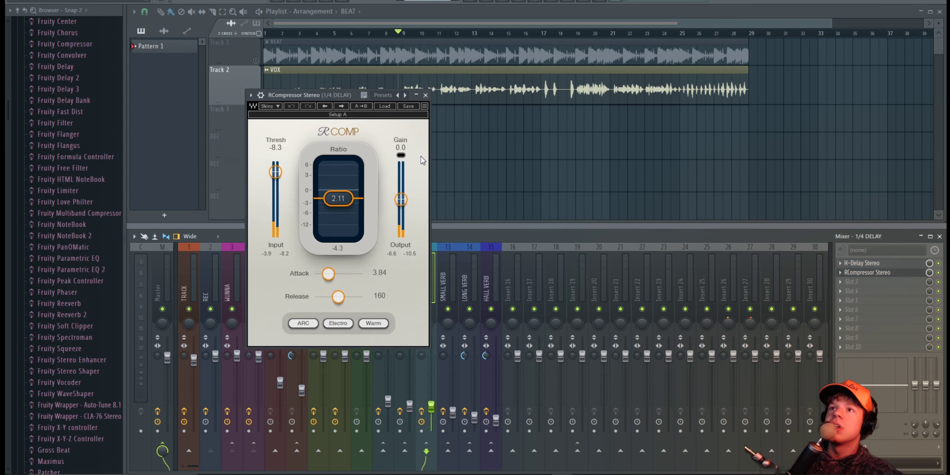
pyautogui.click(446, 182)
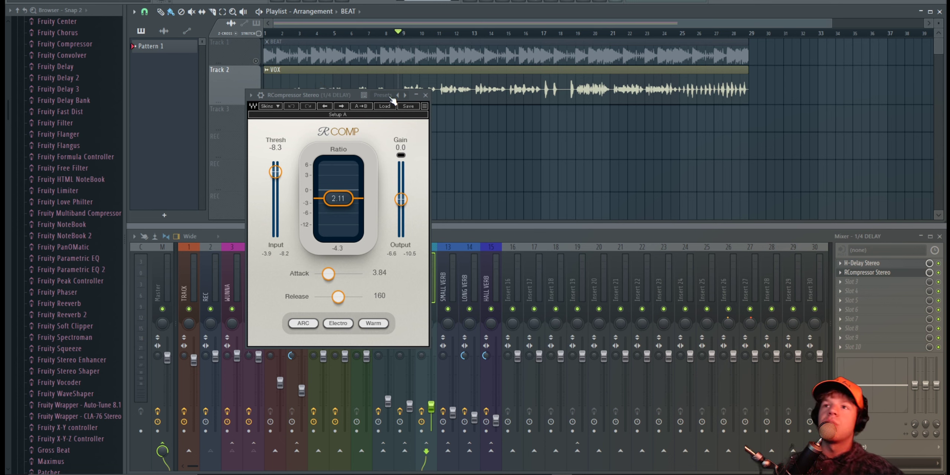
pyautogui.moveTo(339, 93); pyautogui.dragTo(357, 115)
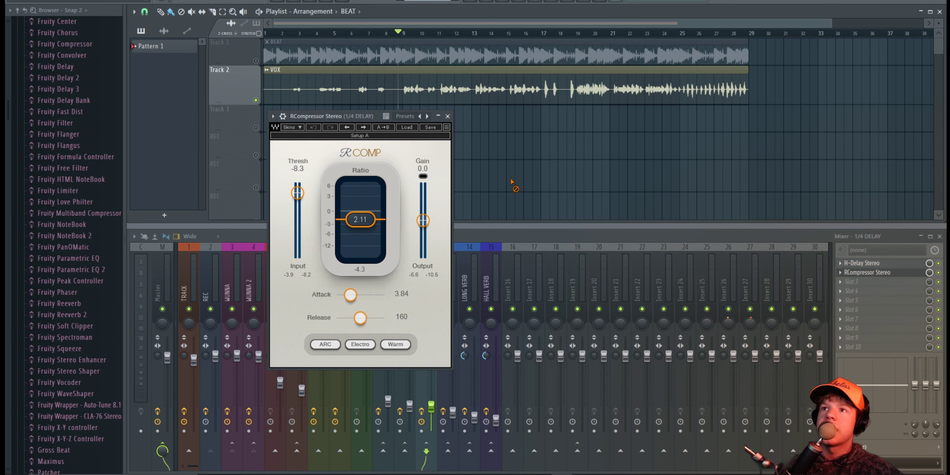
pyautogui.press('space')
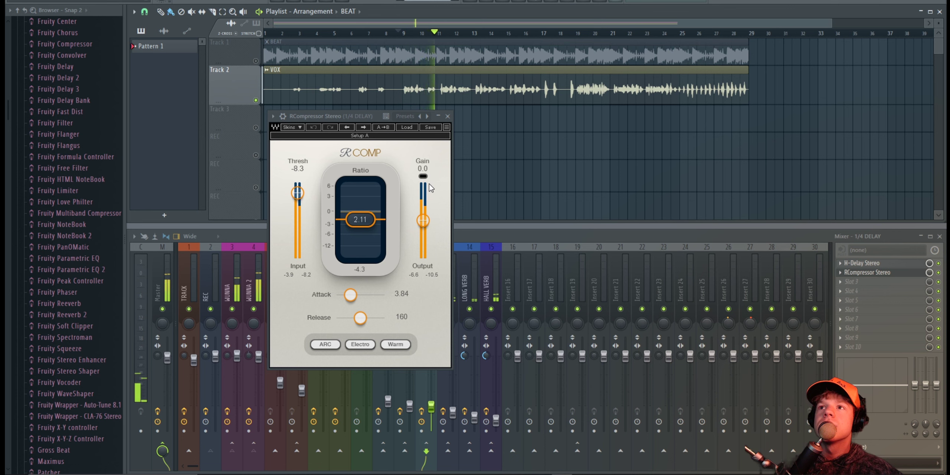
pyautogui.press('space')
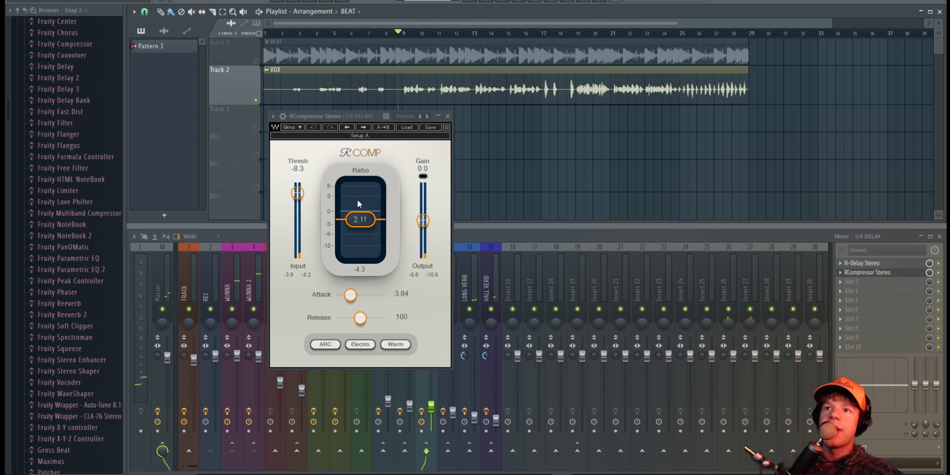
pyautogui.click(448, 118)
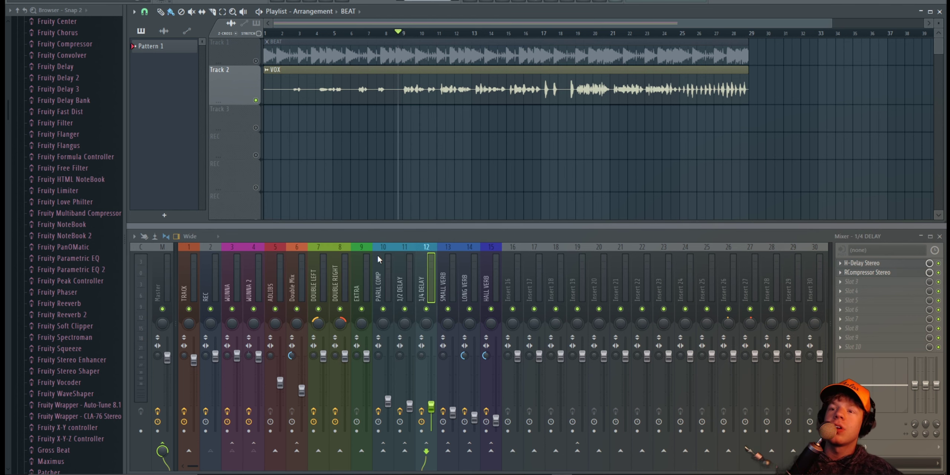
# Step: Turn Track 1's BEAT back on and place the playhead at bar 18
pyautogui.click(258, 62)
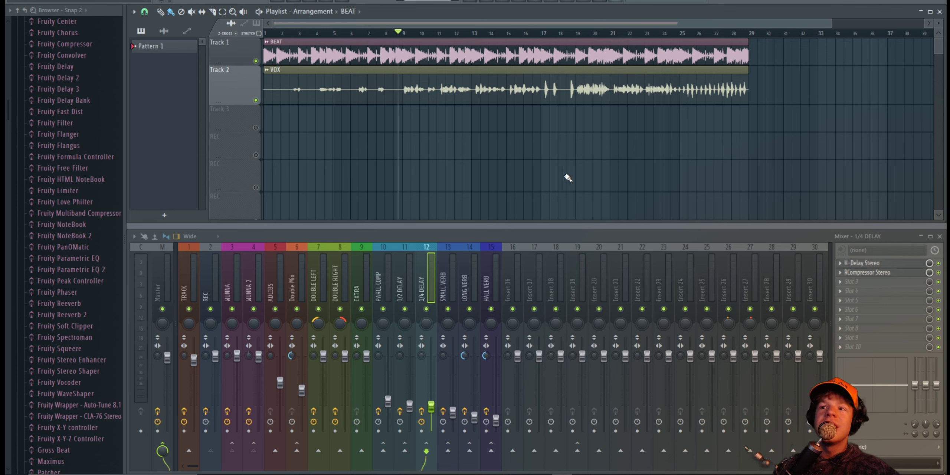
pyautogui.click(562, 34)
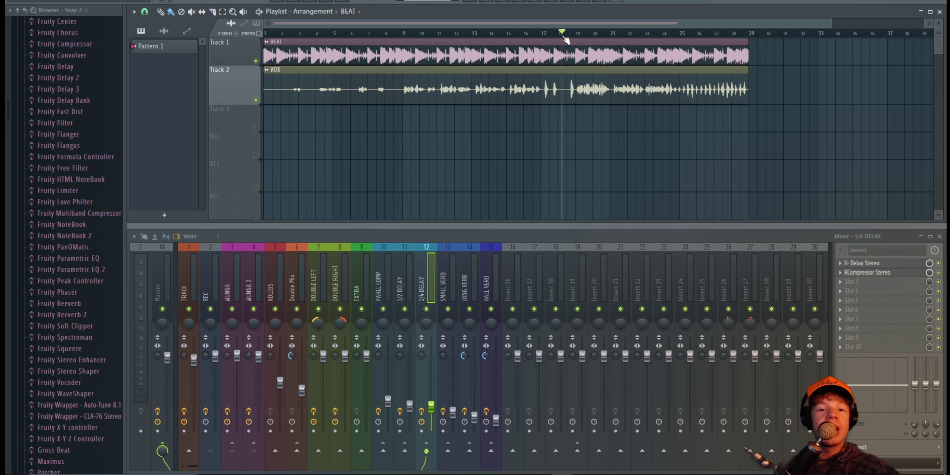